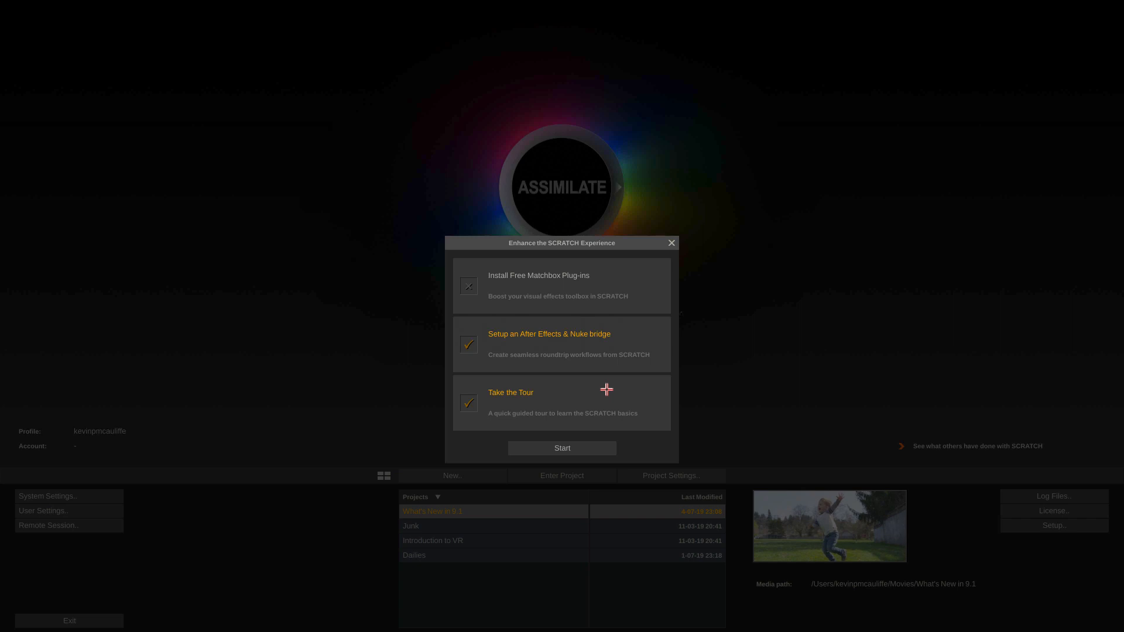
Step: Close the startup dialog with the After Effects & Nuke bridge and tour options deselected, and enter the What's New in 9.1 project
click(469, 404)
click(468, 345)
click(556, 446)
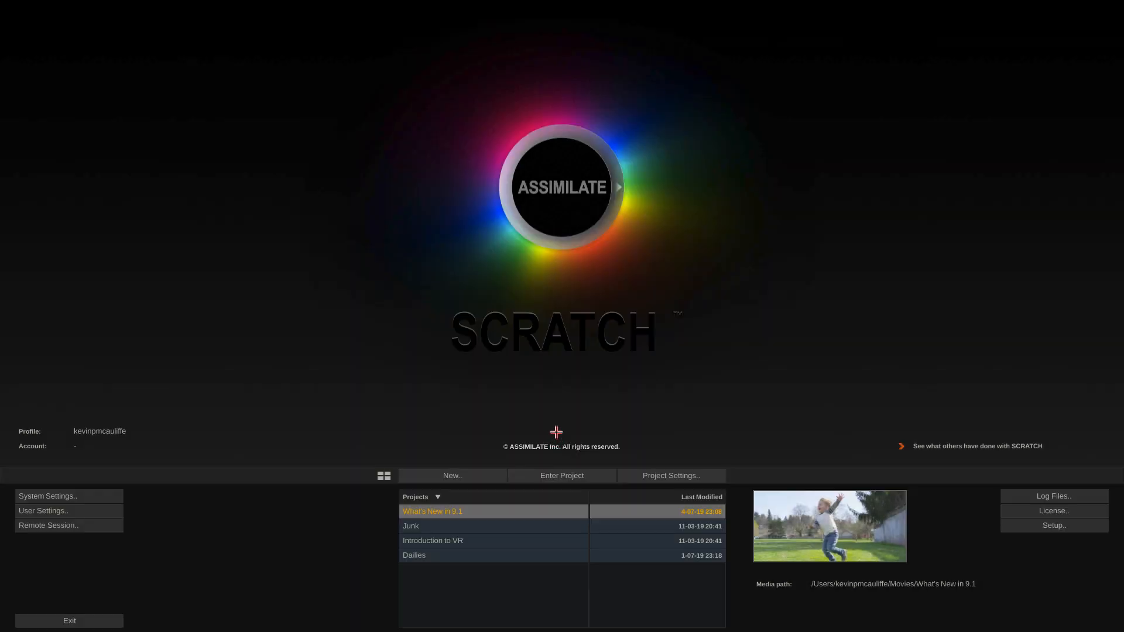
click(533, 473)
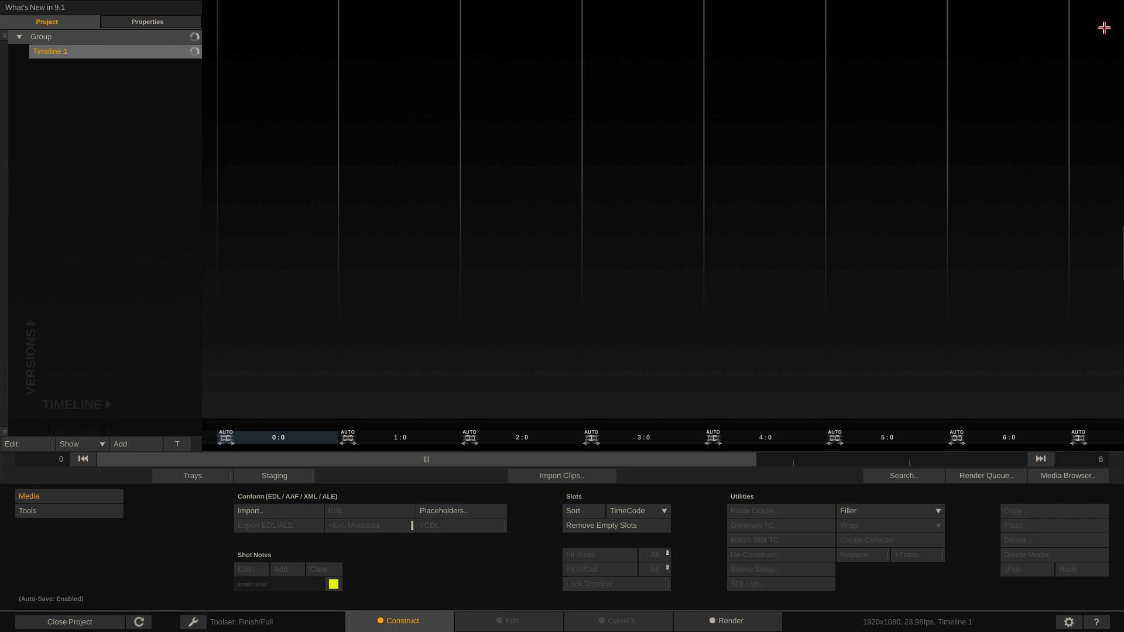
Step: Choose the Desktop's Footage folder for clip import, loading all its subfolders with Create New Timeline enabled
click(550, 475)
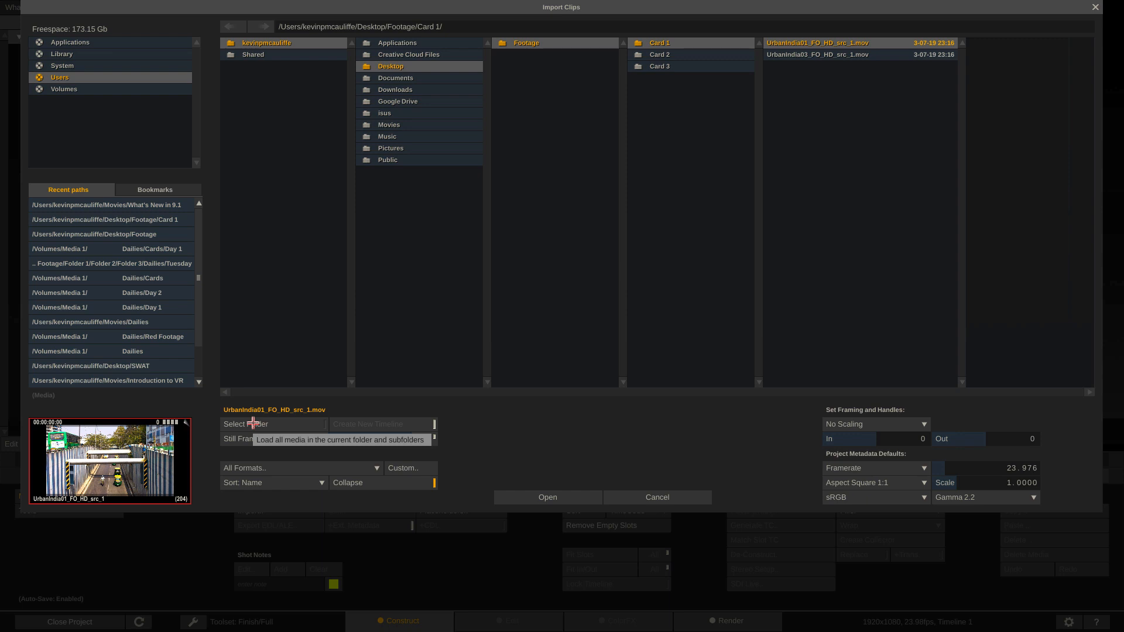
click(546, 43)
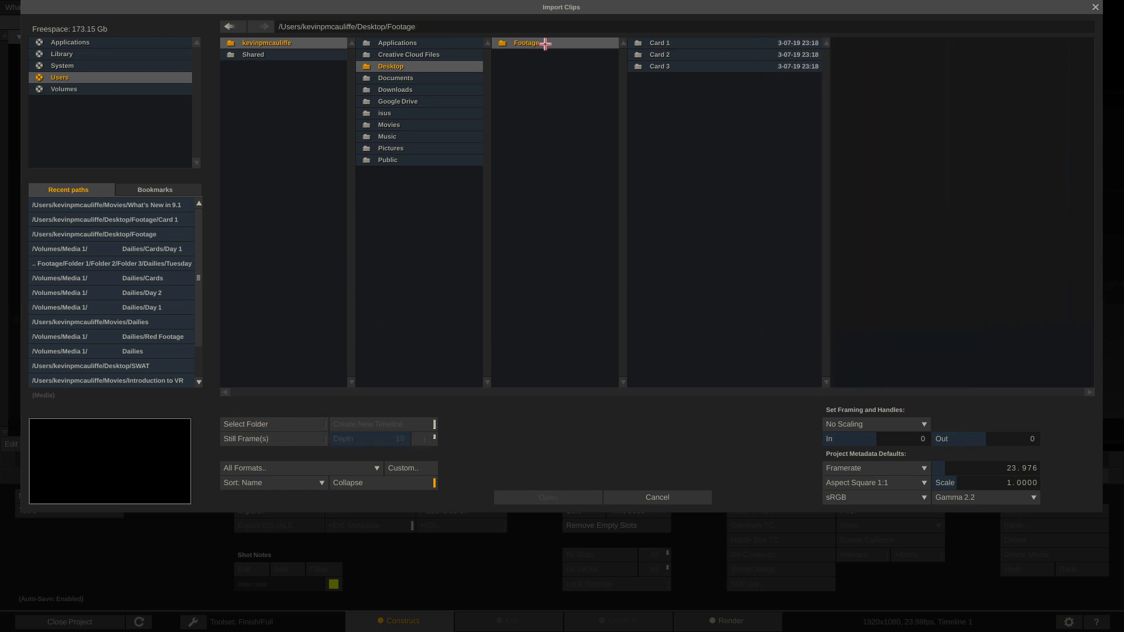
click(259, 424)
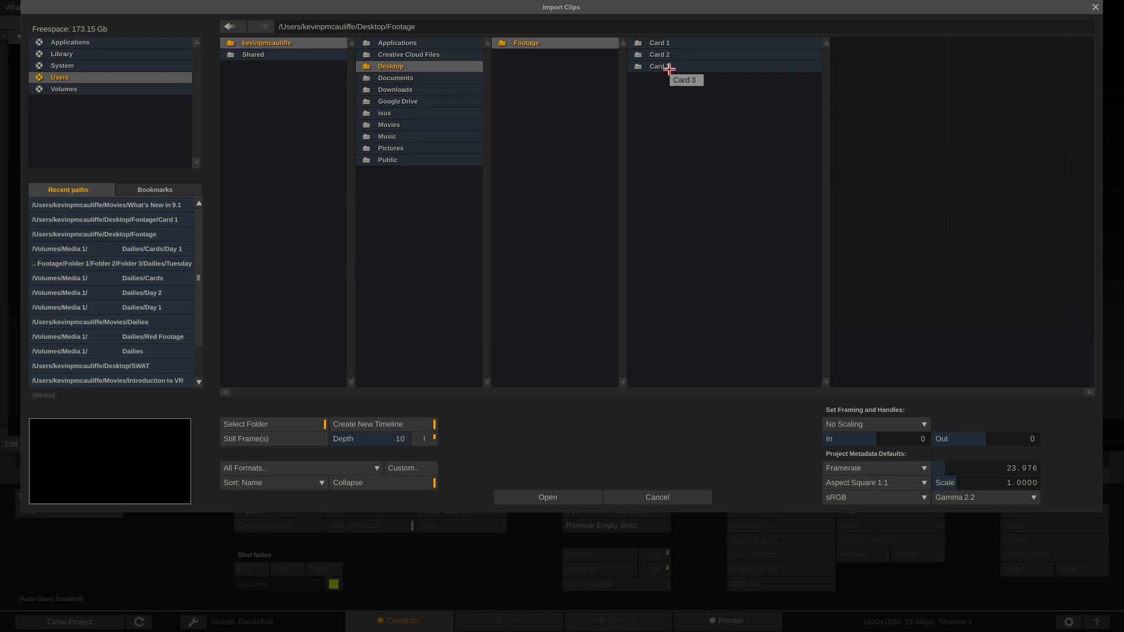
click(521, 497)
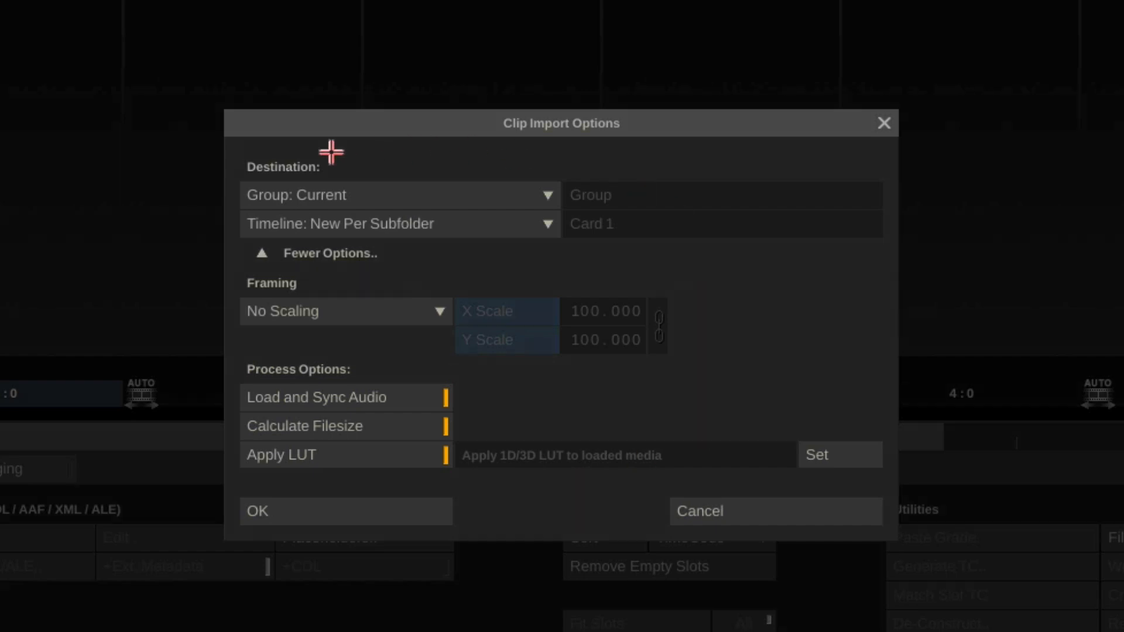
Step: Set the import destination to the Current group with timelines set to New Per Subfolder
click(537, 192)
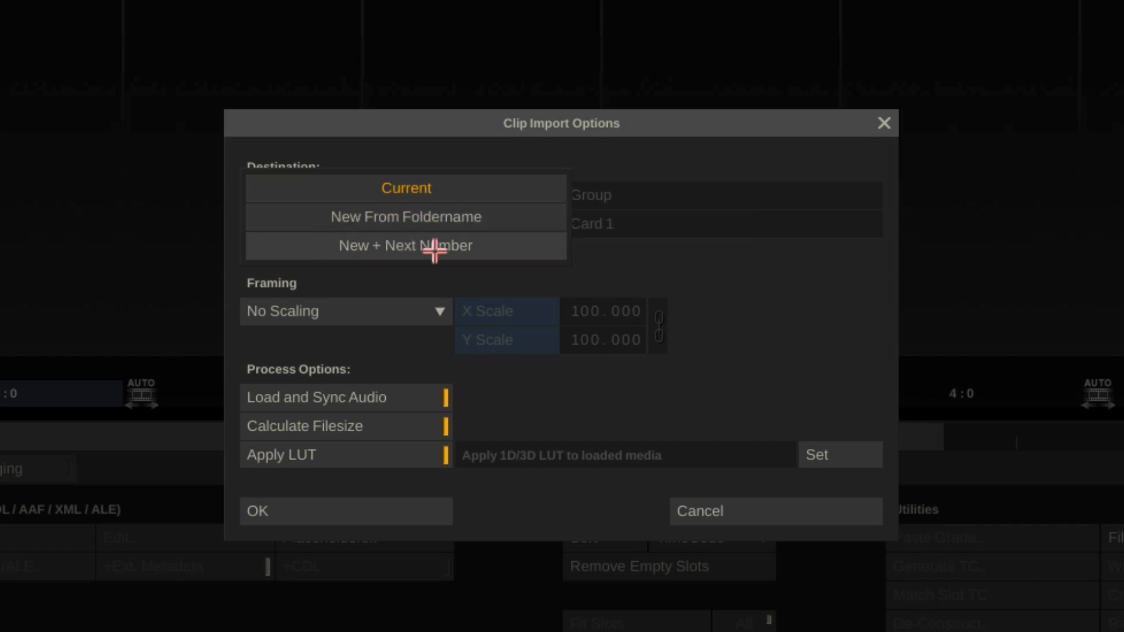
click(457, 189)
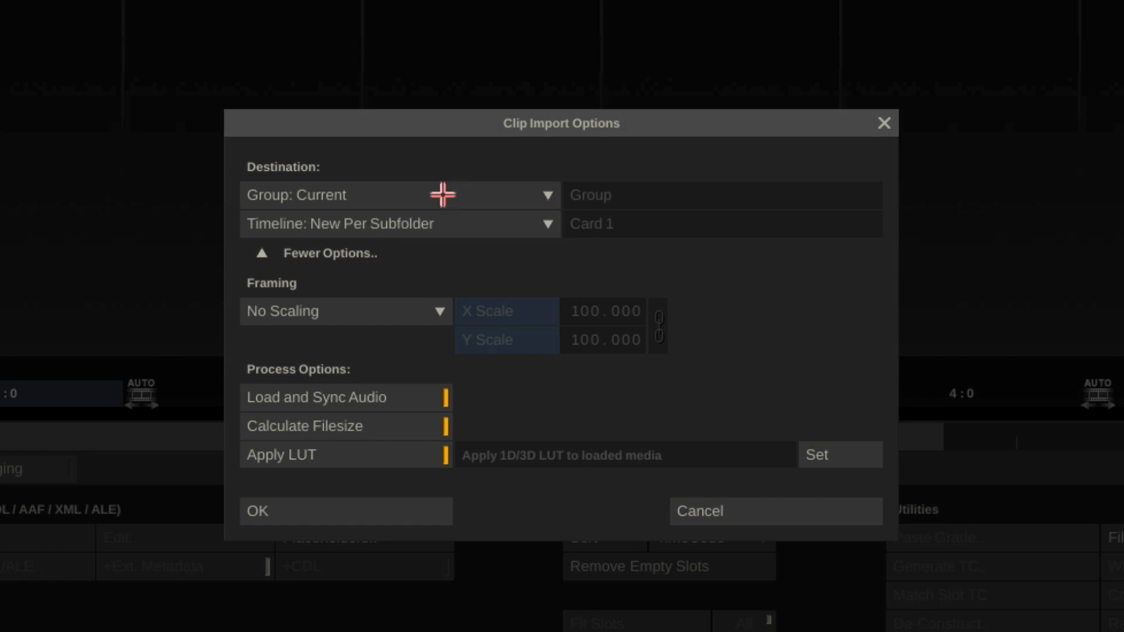
click(546, 224)
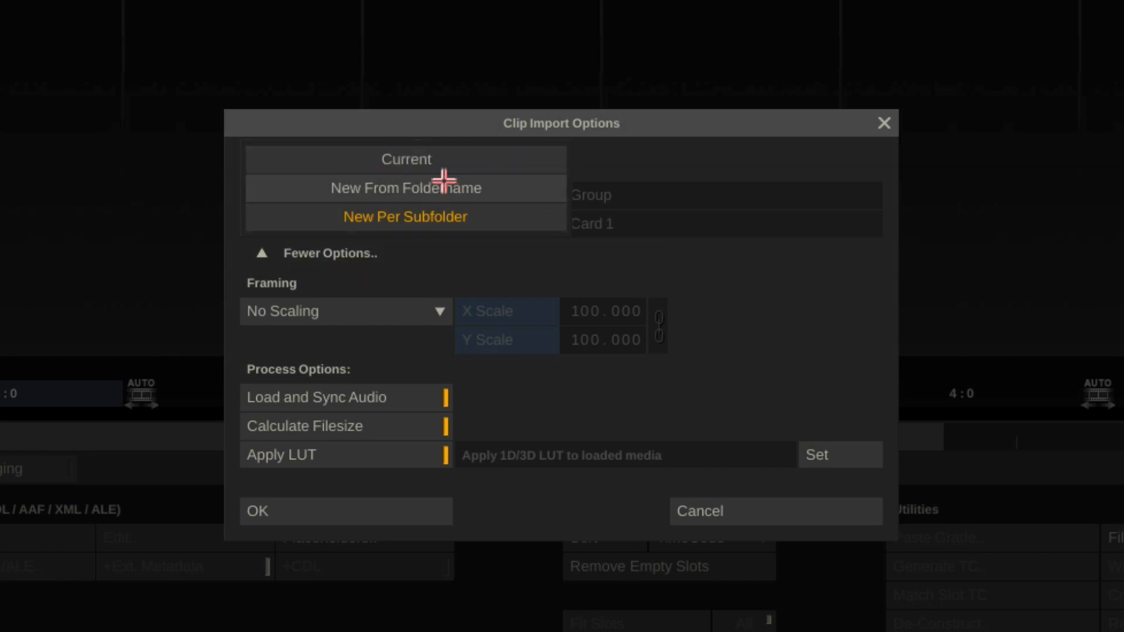
click(484, 219)
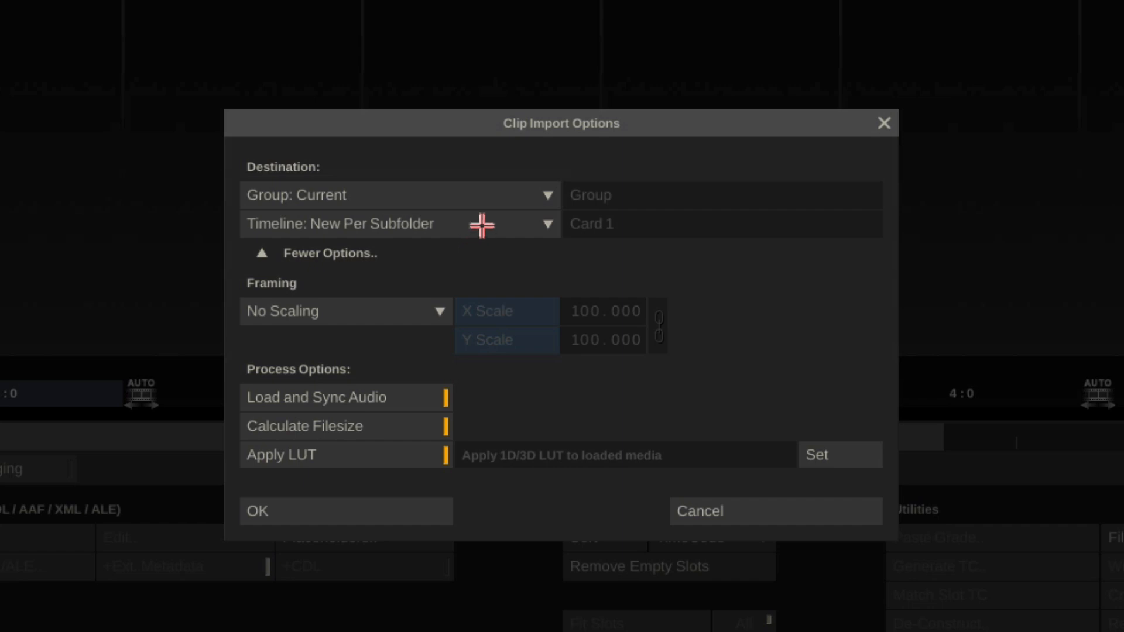
Step: Try the New From Foldername and Current options for the import's destination timeline
click(480, 223)
click(480, 189)
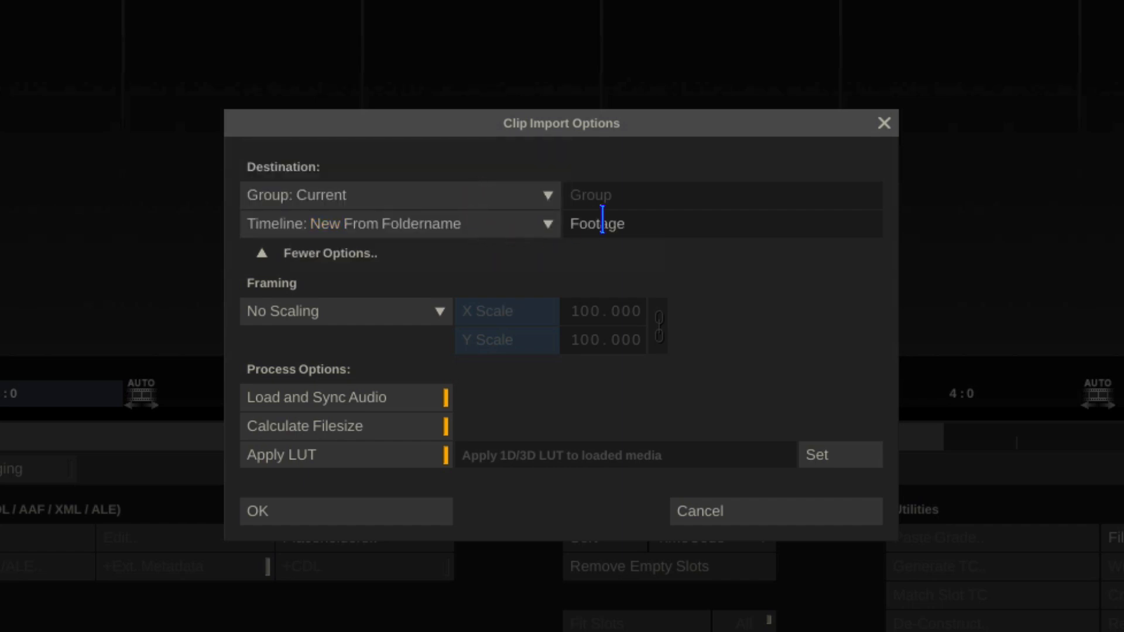
click(521, 223)
click(512, 194)
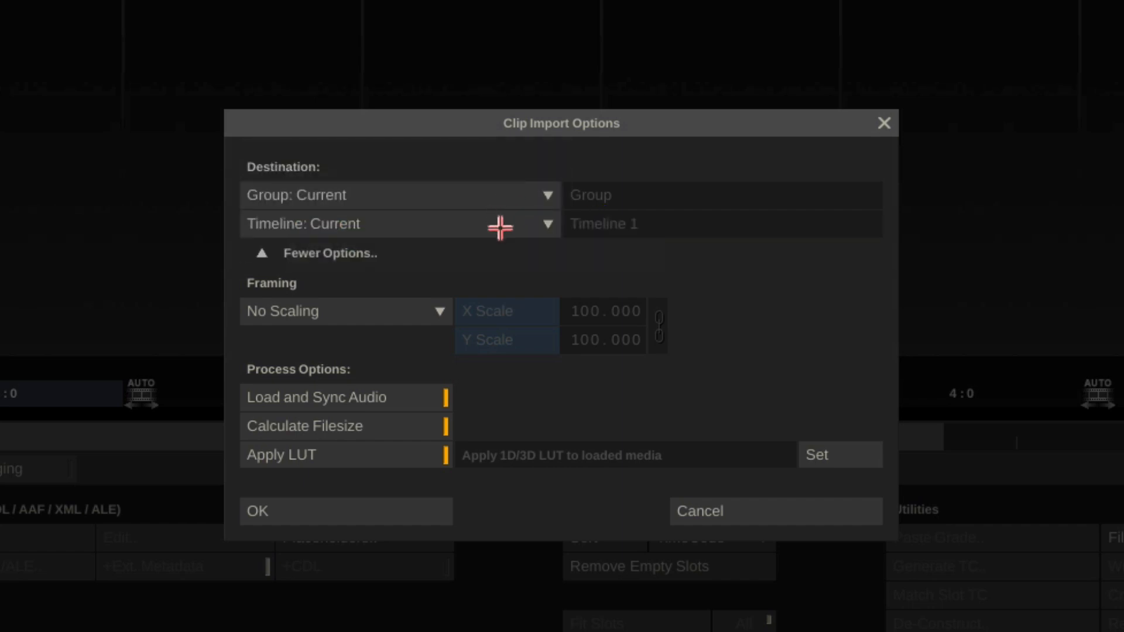
Step: Set the destination timeline to New Per Subfolder and import the clips
click(499, 225)
click(485, 271)
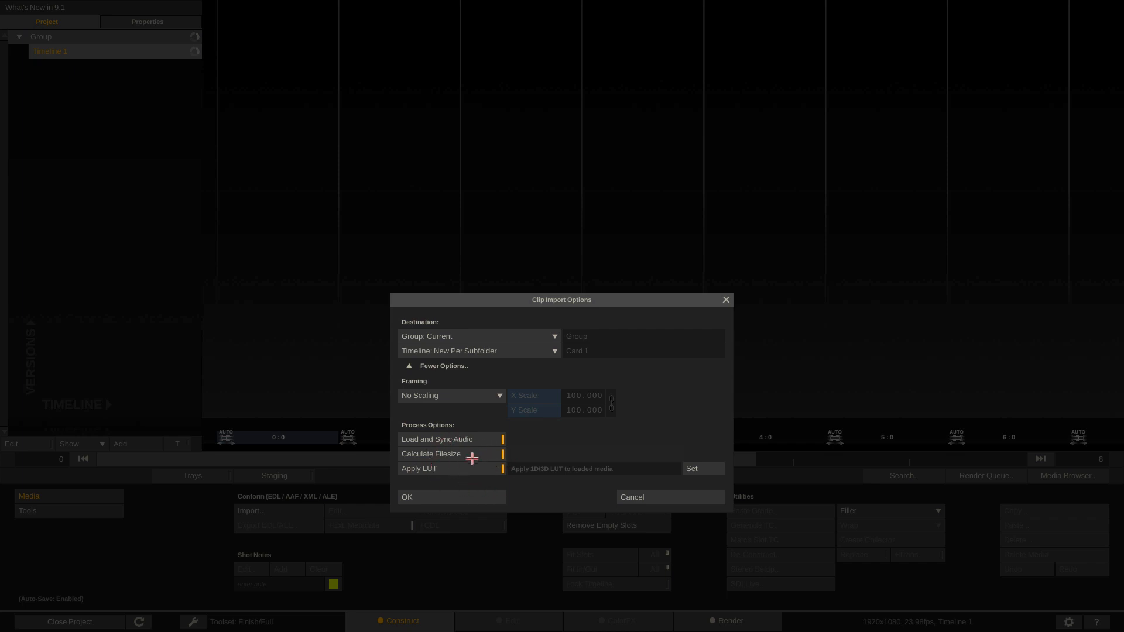
click(430, 498)
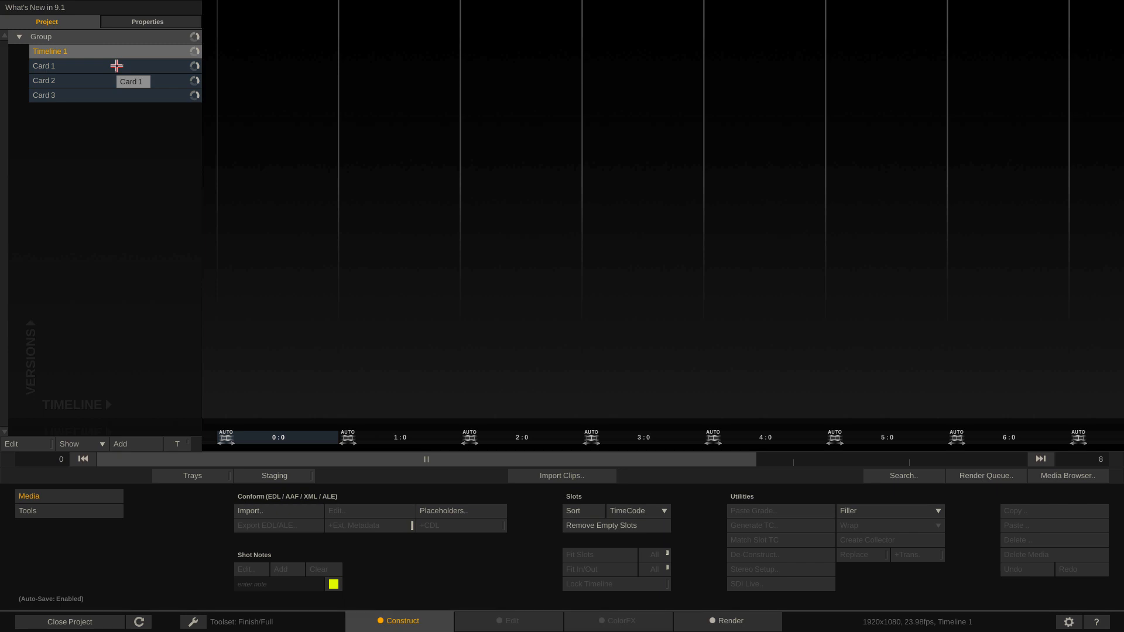
Step: Look through the imported Card 1, Card 2 and Card 3 timelines and open Card 1's Vectors controls in ColorFX
click(117, 65)
click(113, 82)
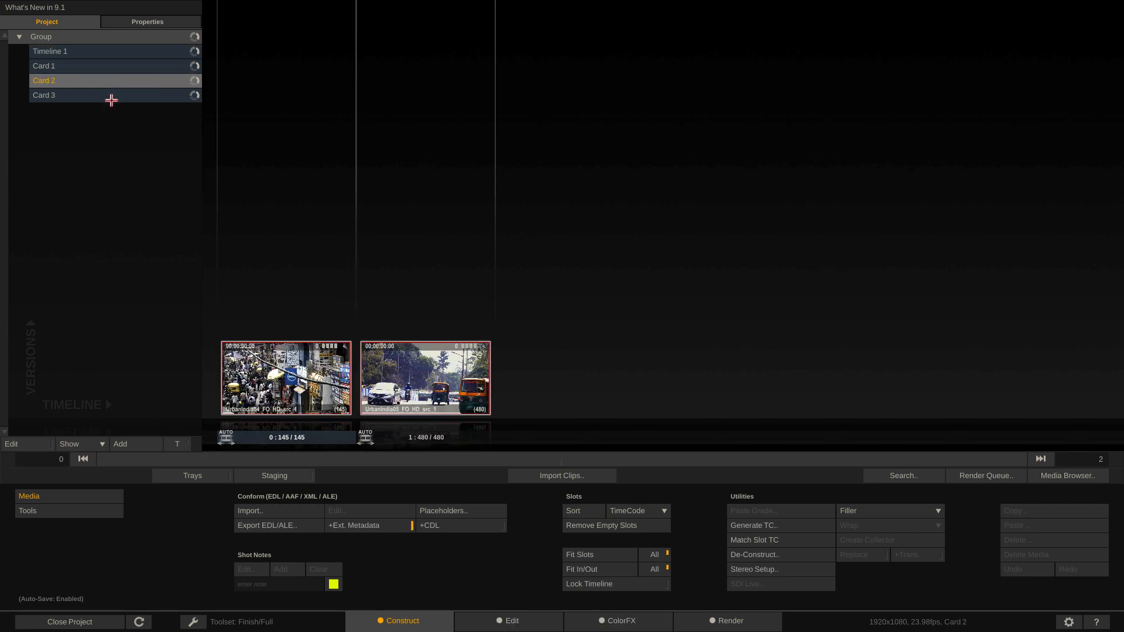
click(111, 100)
click(113, 81)
click(114, 65)
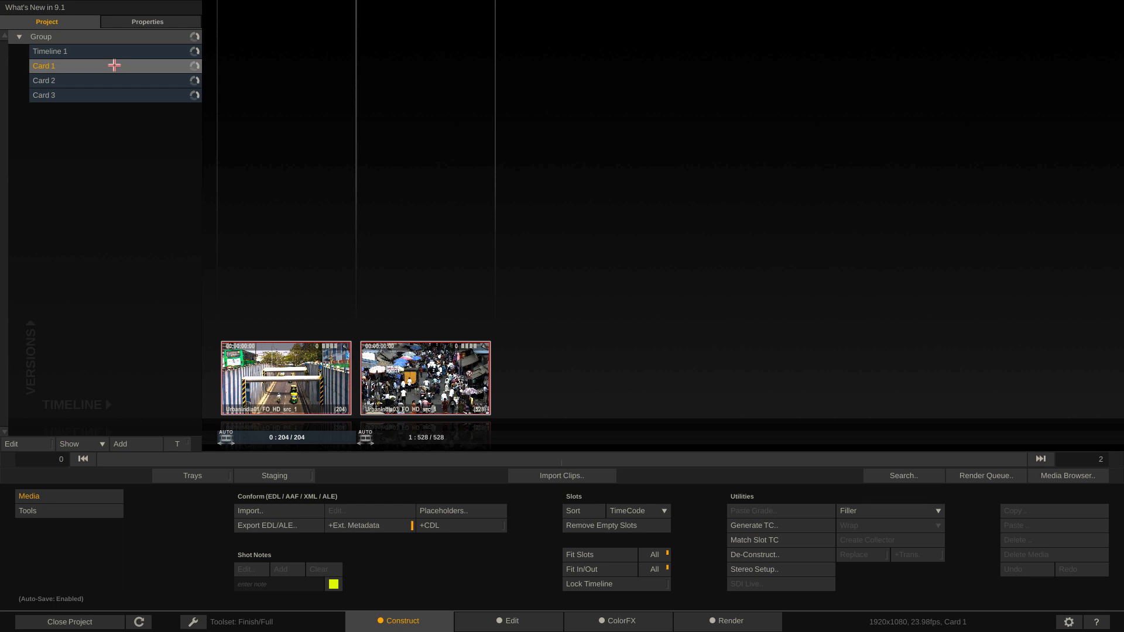
click(618, 620)
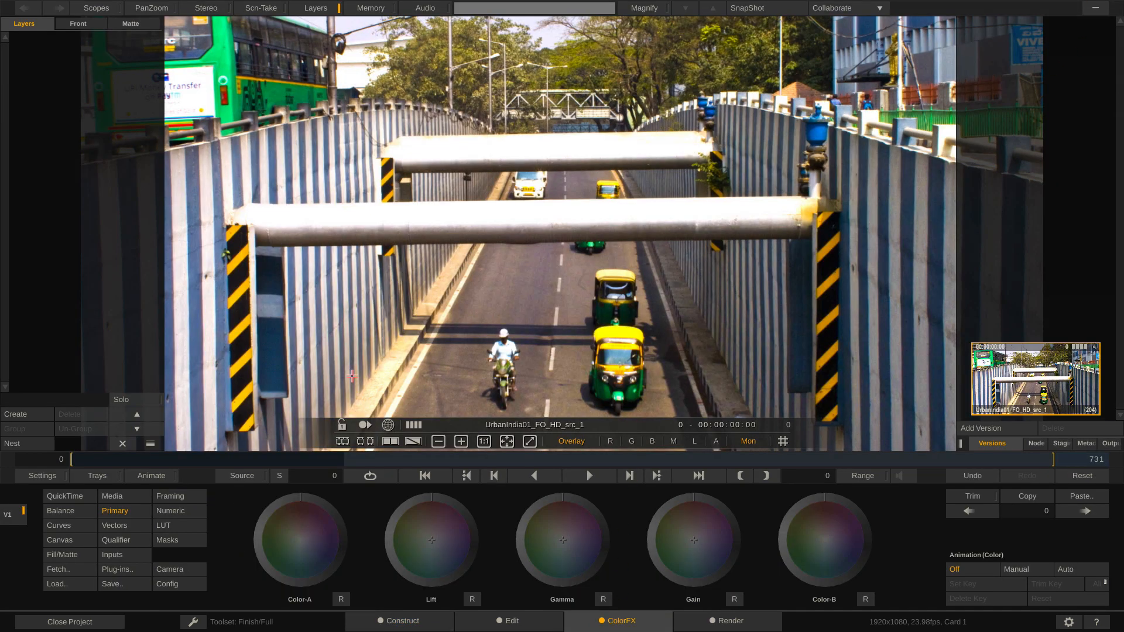
click(121, 526)
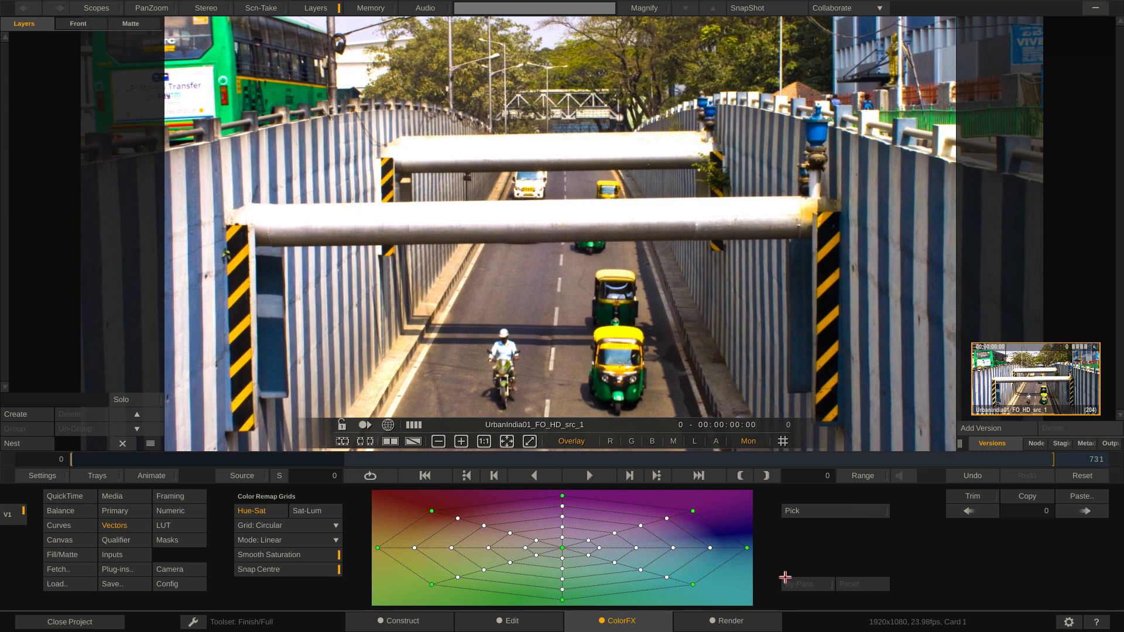
Step: Enable the Use 6-Vectors preference for ColorFX and re-enter ColorFX through Construct to apply it
click(1069, 621)
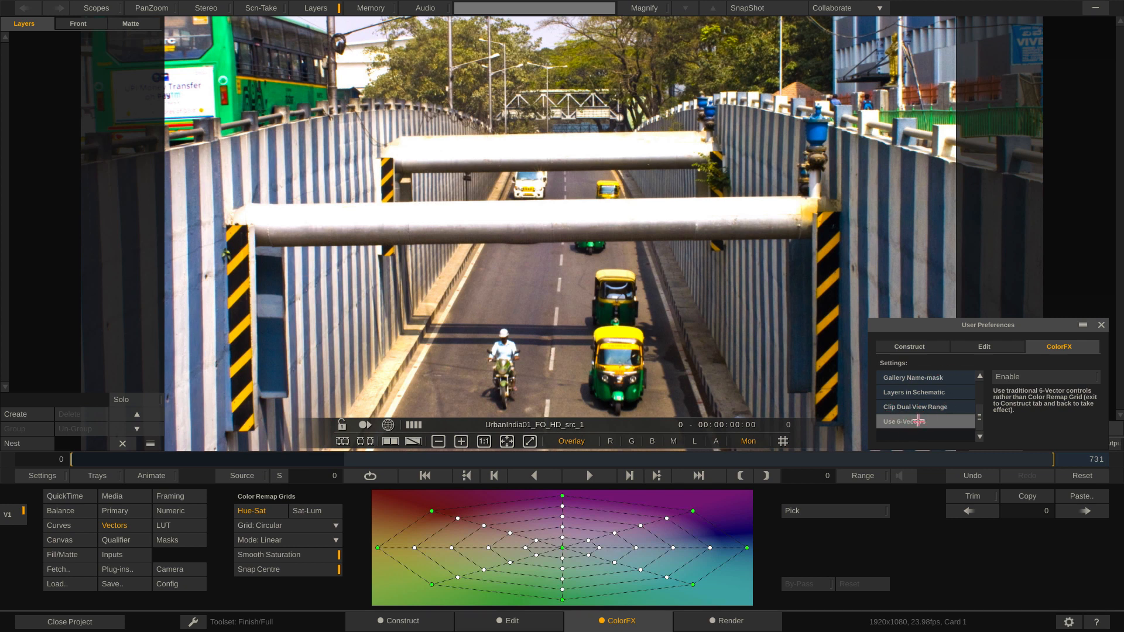
click(1022, 378)
click(1103, 327)
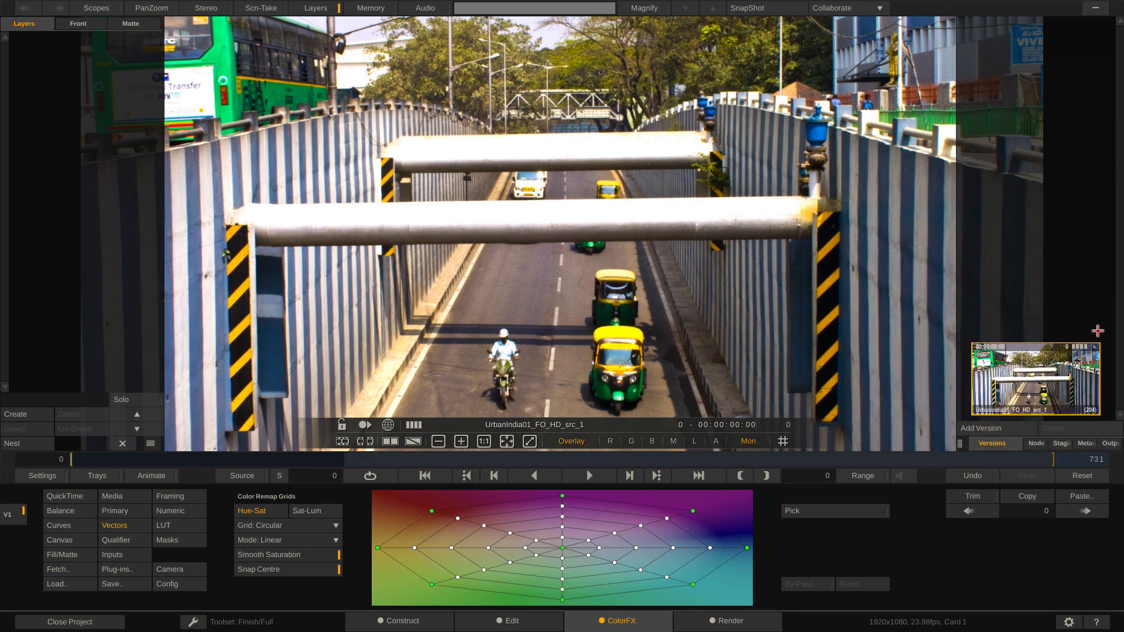
click(410, 619)
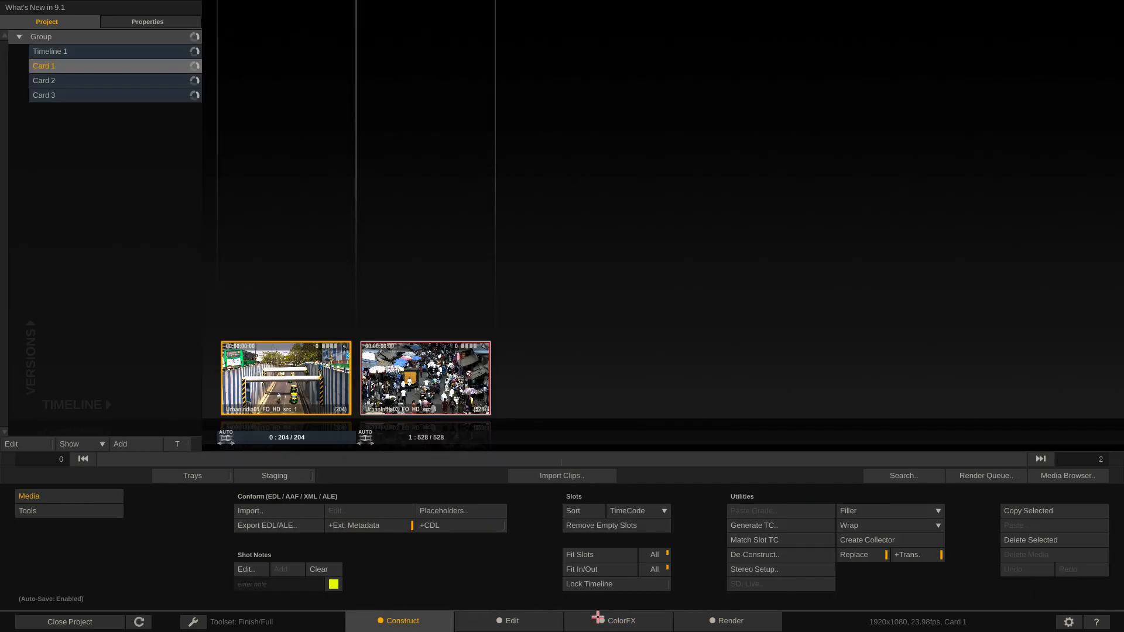
click(613, 619)
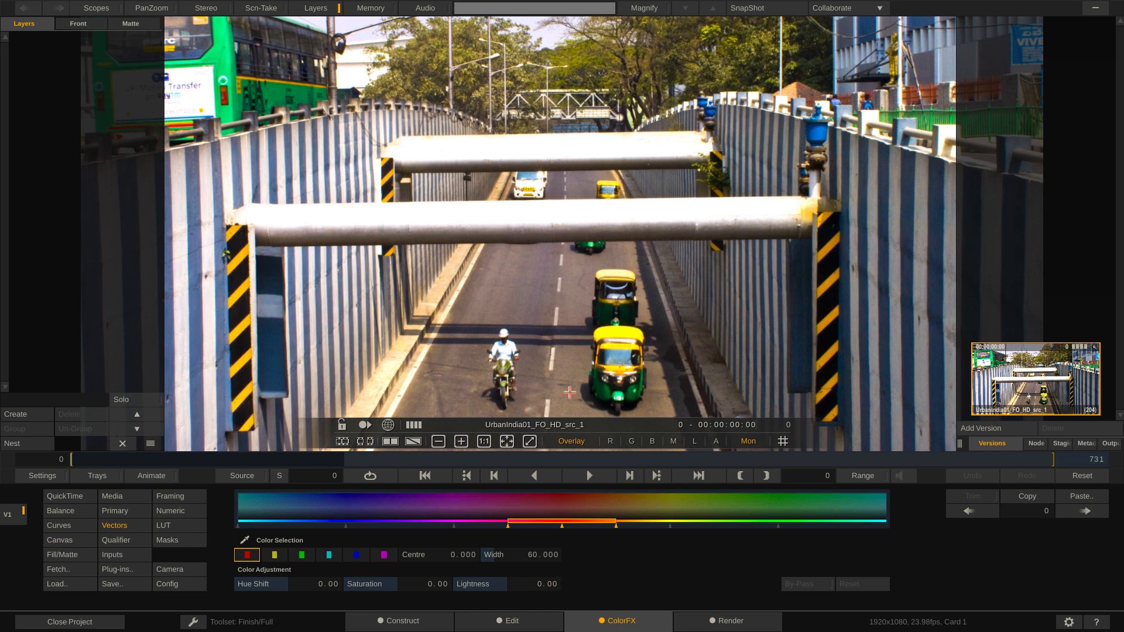
Step: Try a hue shift of about 52.83 on the yellow vector with its centre at about 64.95, and reset the vectors
click(281, 554)
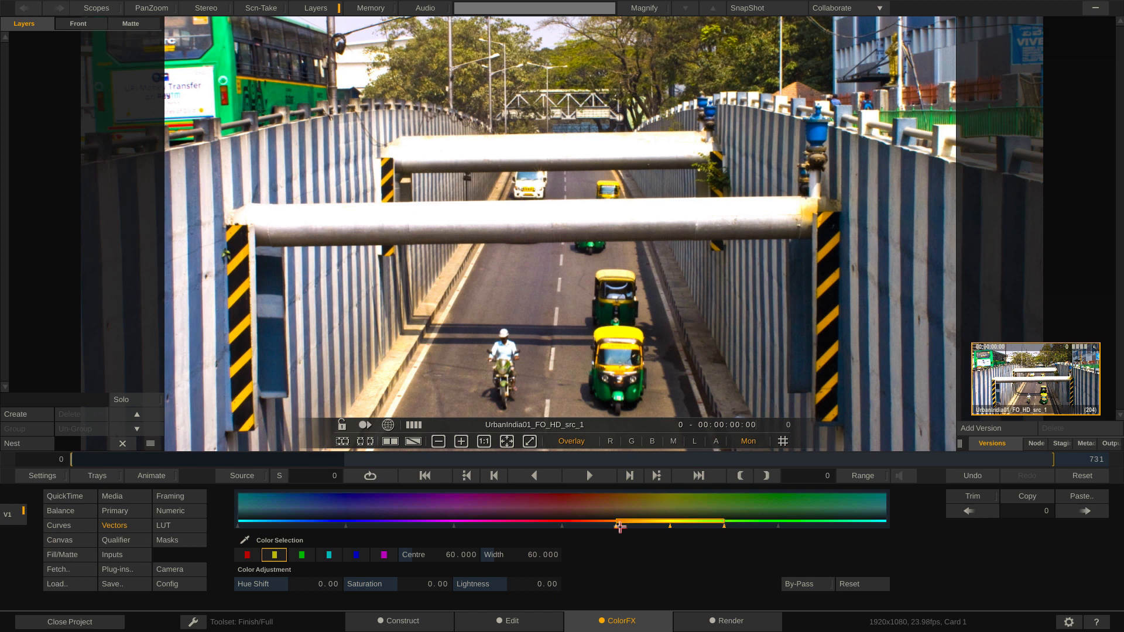
drag(336, 586, 333, 579)
mouse_move(669, 521)
mouse_down()
mouse_move(708, 520)
mouse_move(654, 521)
mouse_move(708, 520)
mouse_move(668, 529)
mouse_up()
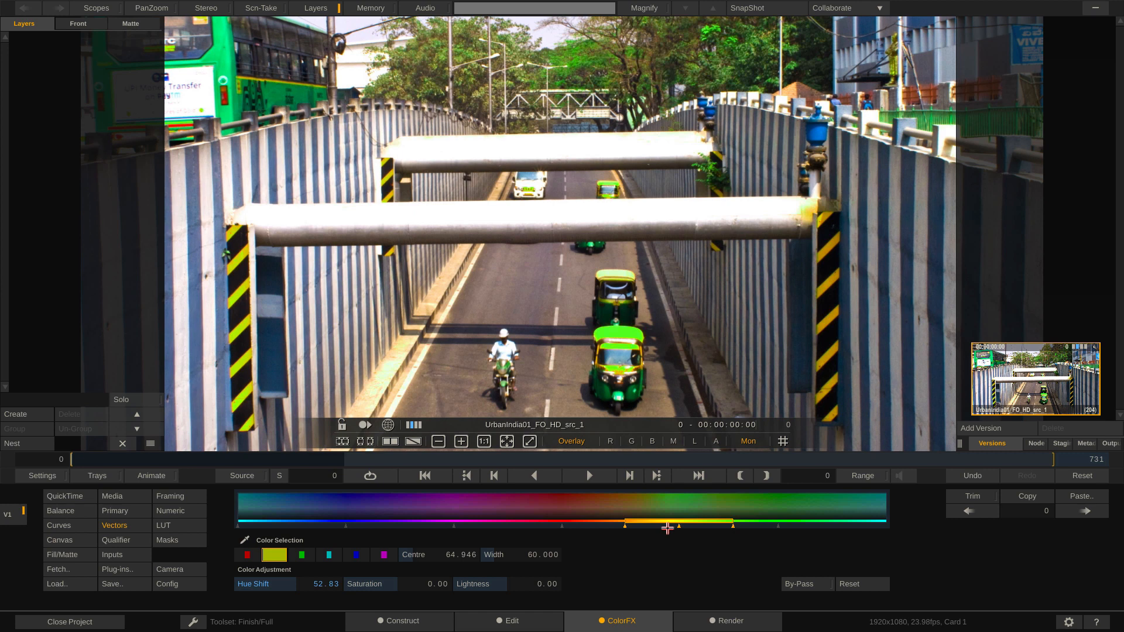
click(847, 584)
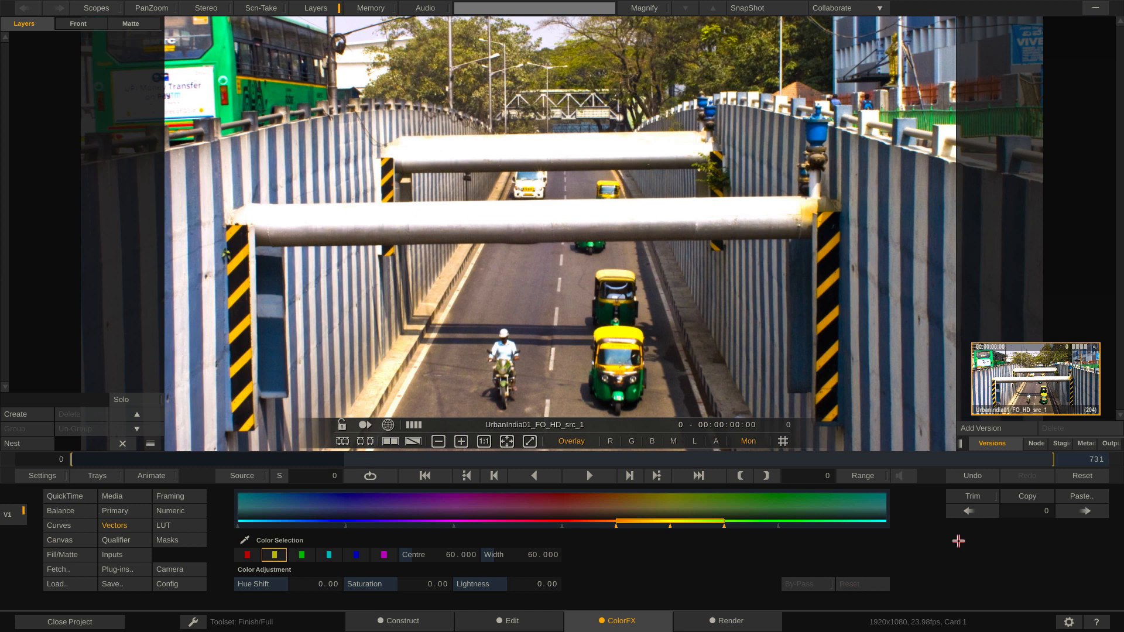
Step: Disable the Use 6-Vectors preference and re-enter ColorFX to restore the Color Remap Grids
click(1071, 622)
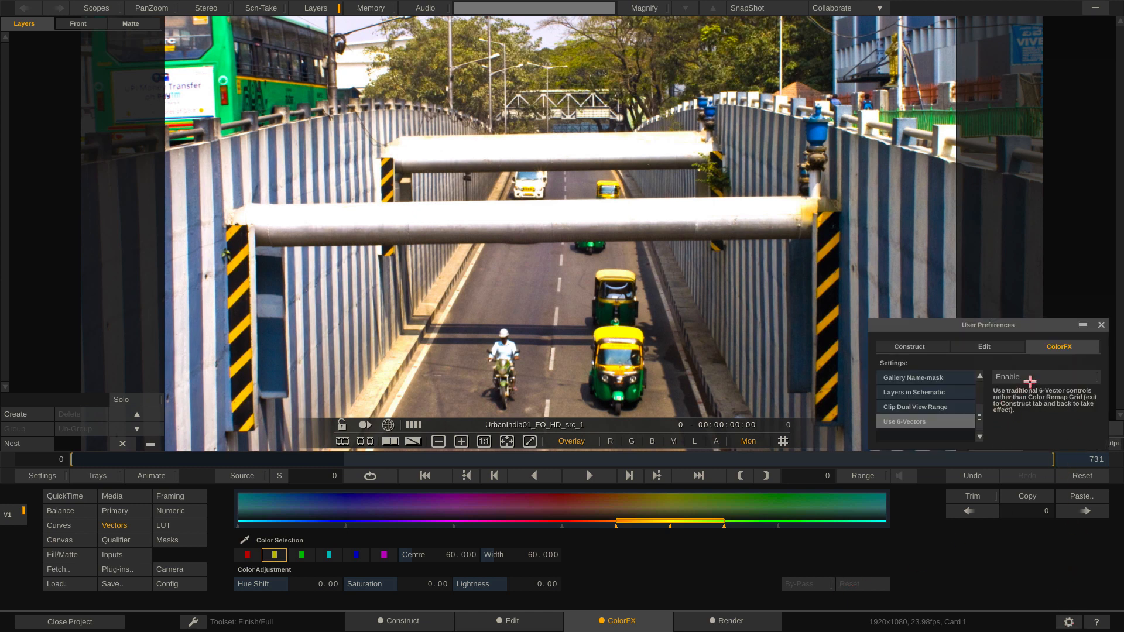
click(1105, 326)
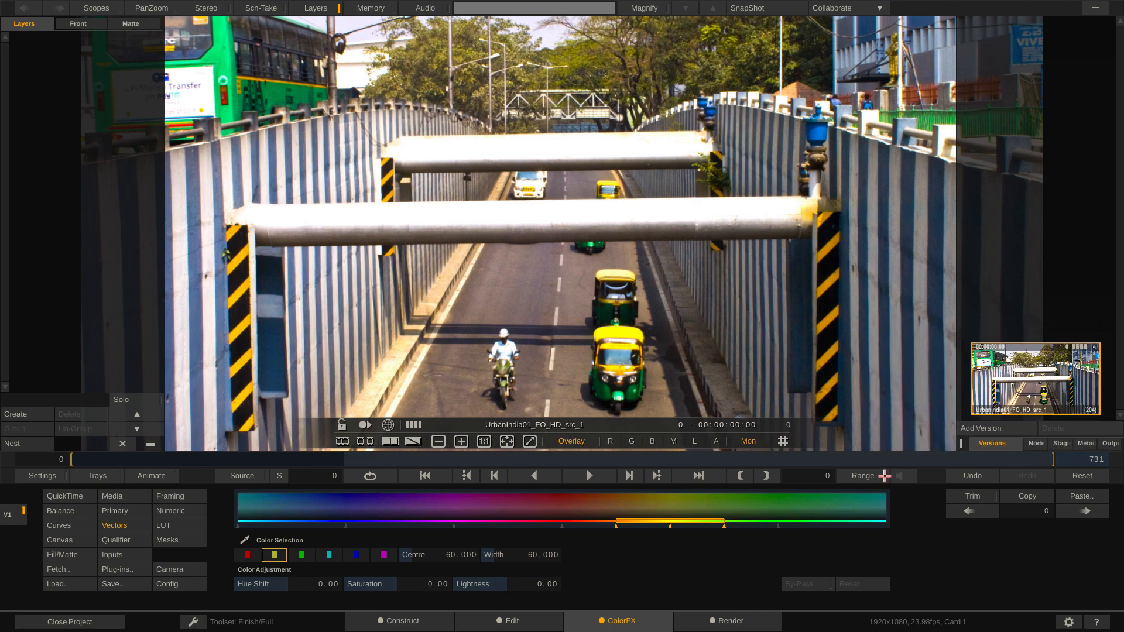
click(404, 616)
click(605, 618)
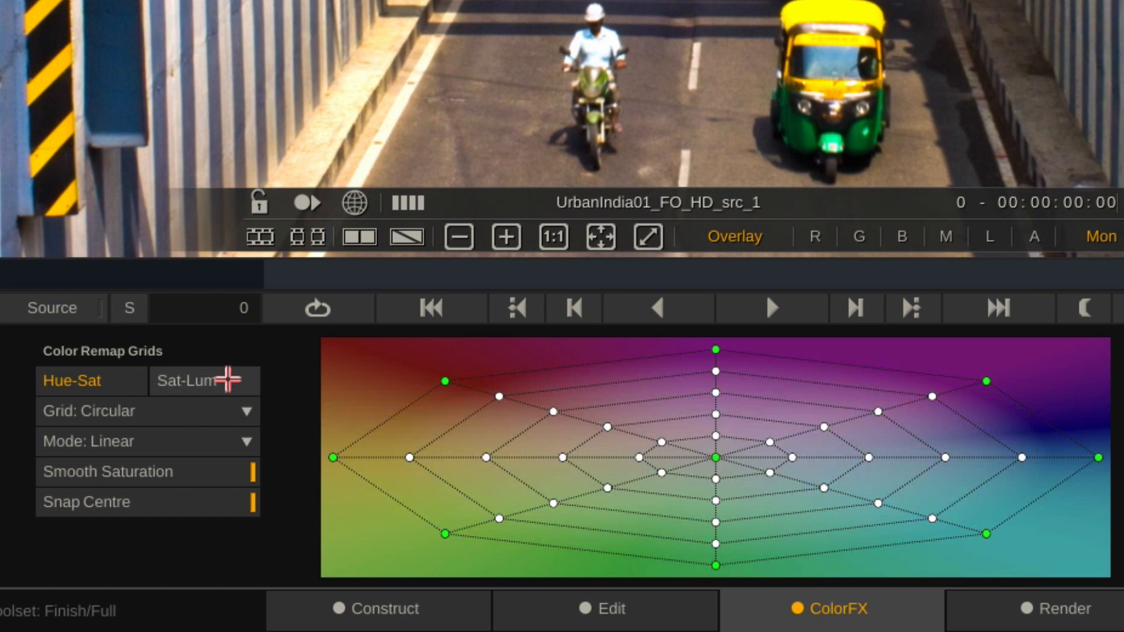
Step: Try the Sat-Lum grid and the Rectangular grid type, finishing on the Hue-Sat grid set to Circular in Linear mode
click(227, 381)
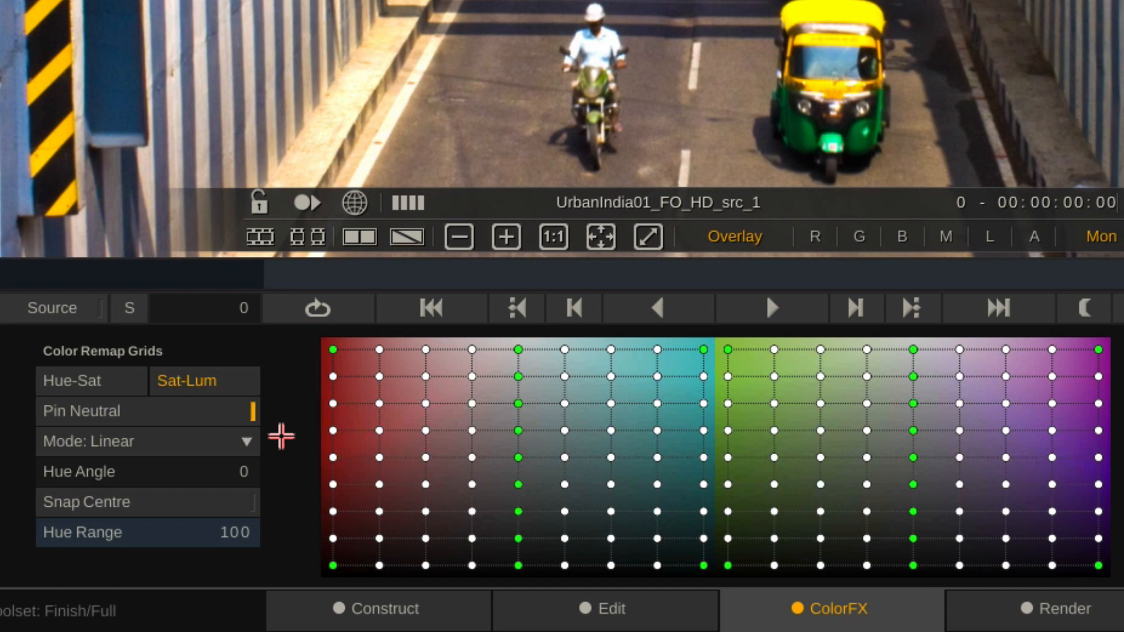
click(88, 381)
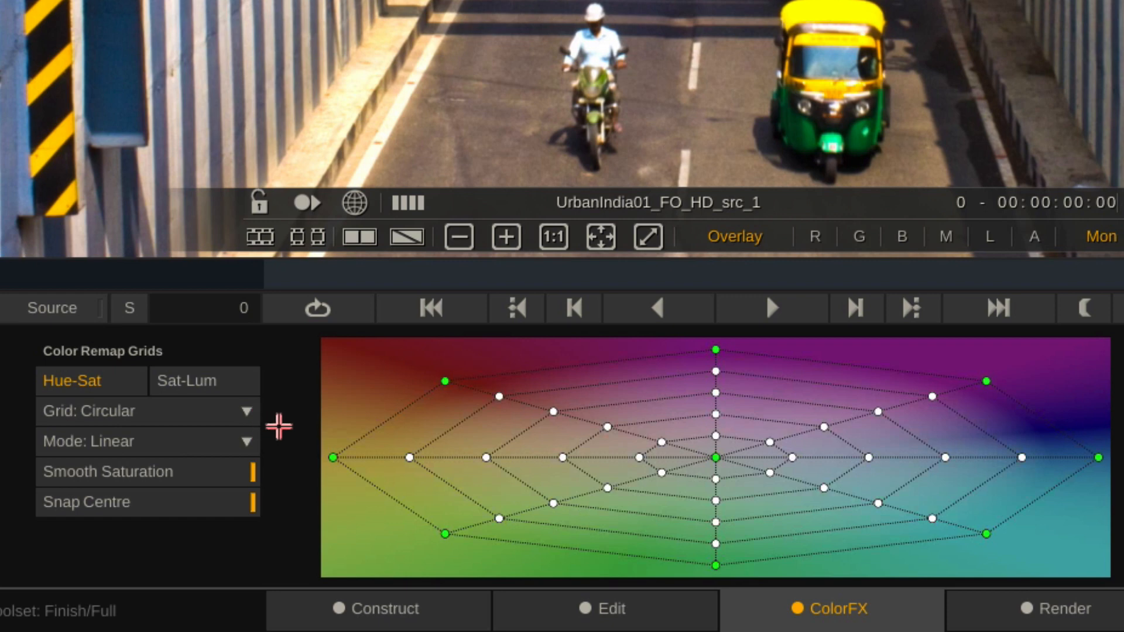
click(241, 410)
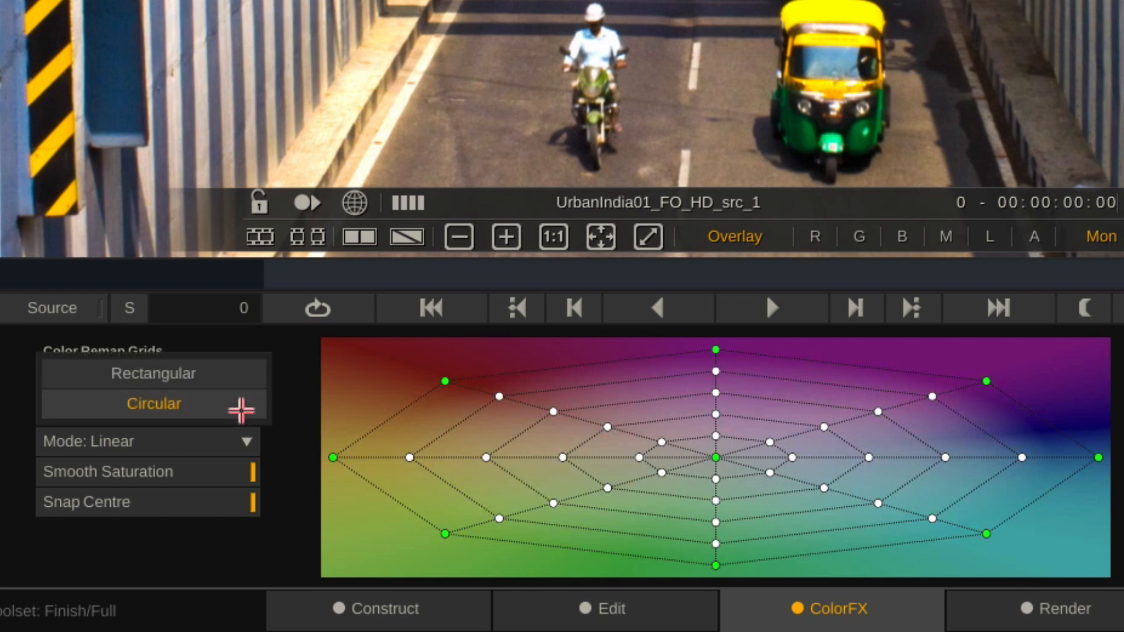
click(230, 380)
click(218, 410)
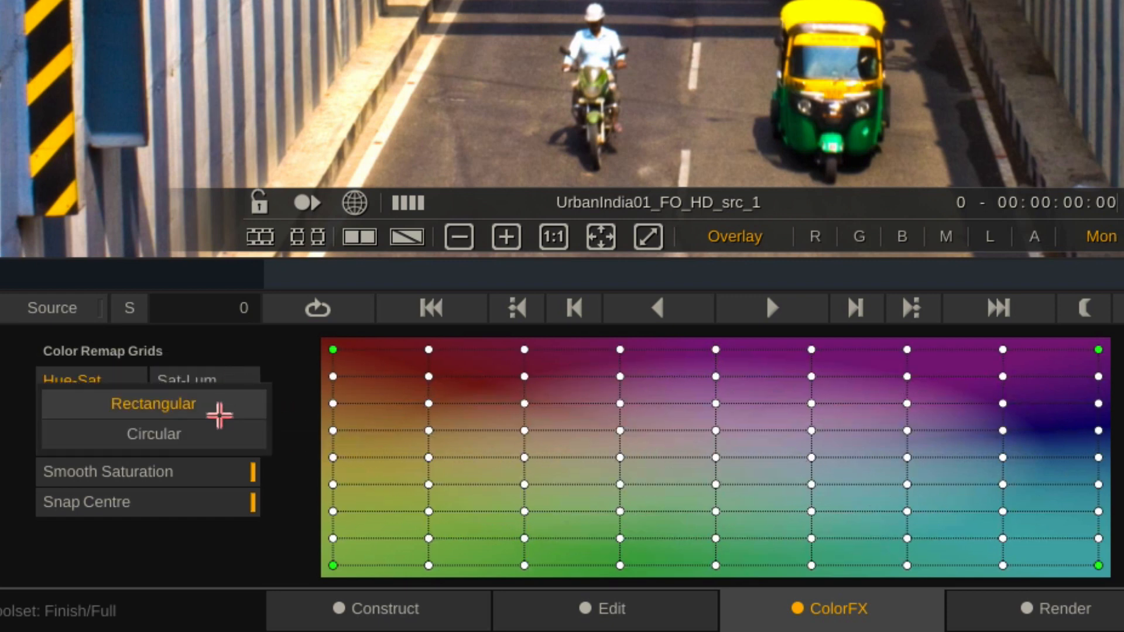
click(213, 432)
click(153, 442)
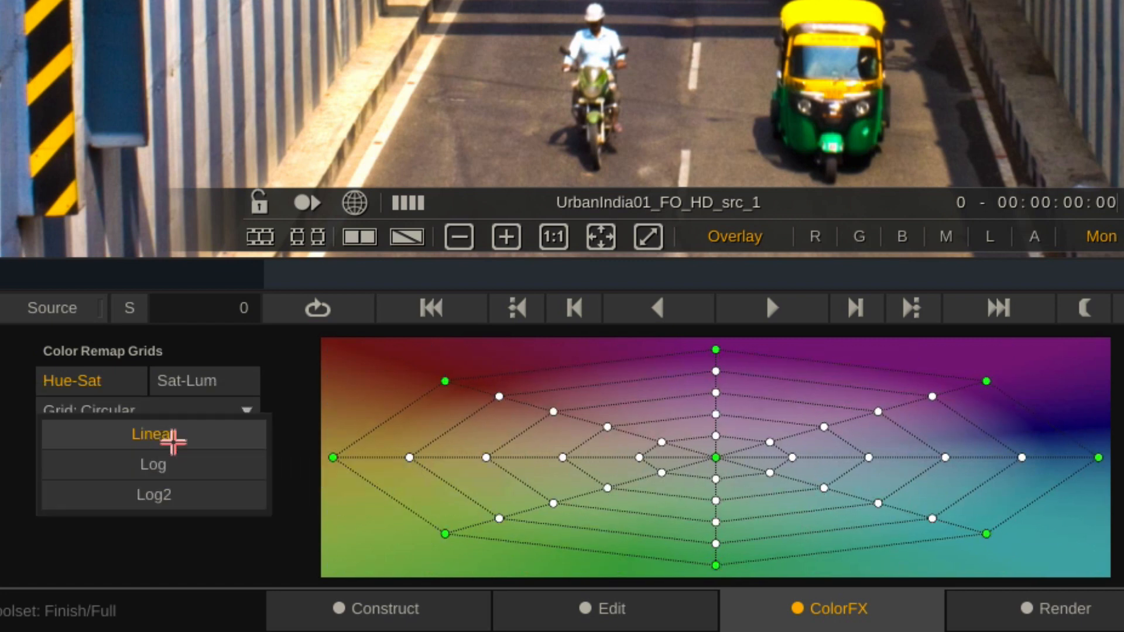
click(297, 399)
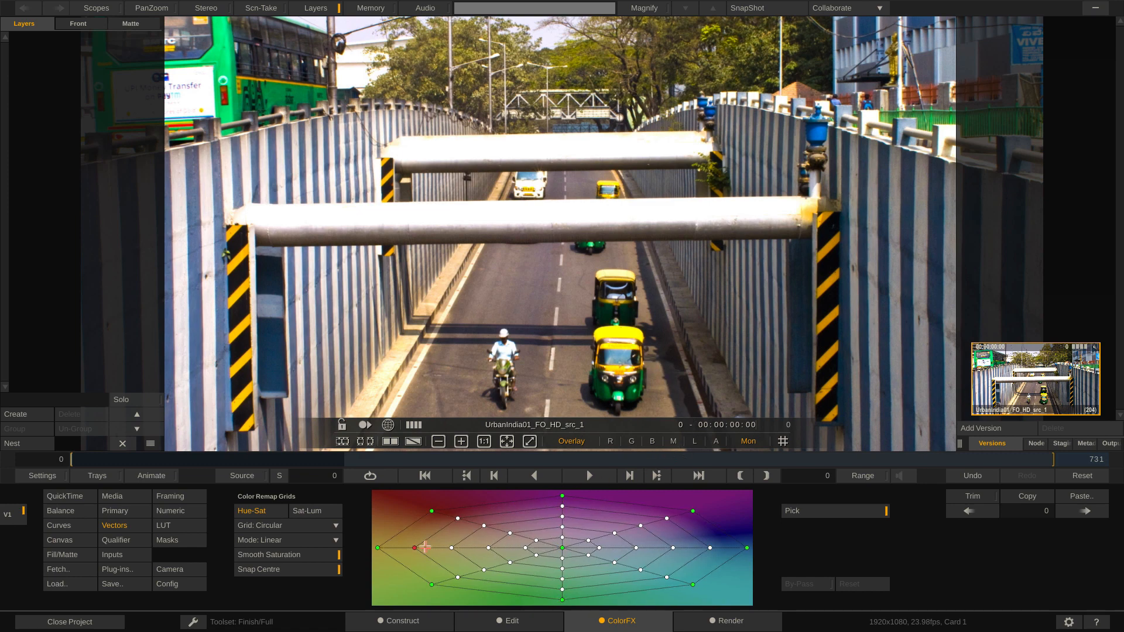
Step: Move the yellow control point of the Hue-Sat grid toward red to recolor the yellows in the clip
drag(416, 548, 441, 518)
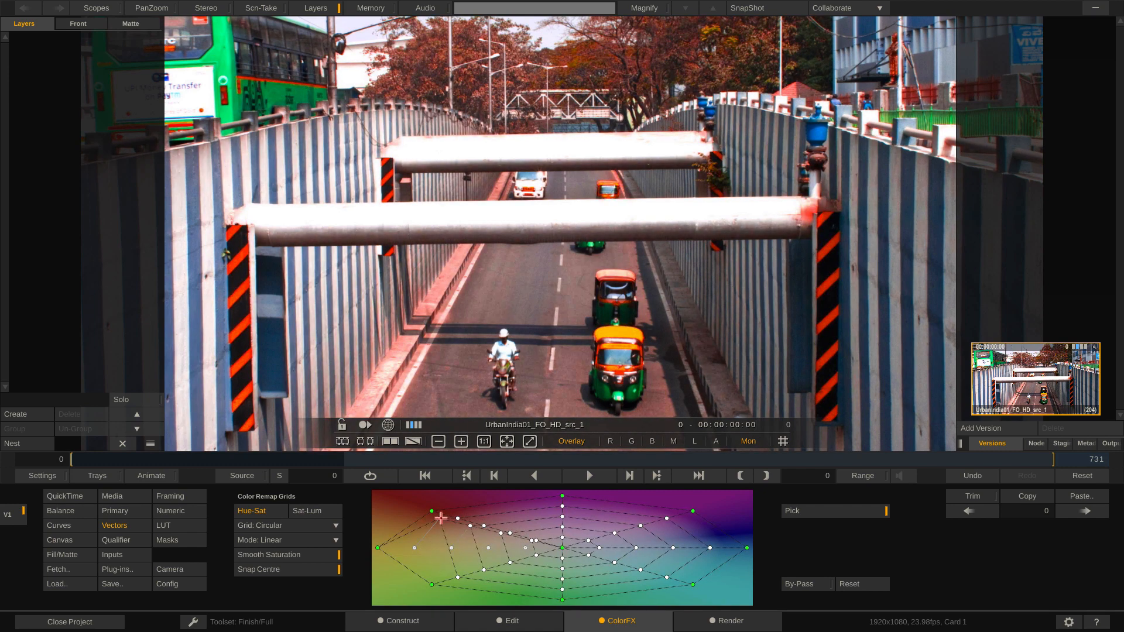
Step: Undo the move of the yellow control point and set the Hue-Sat grid type to Rectangular
key(ctrl+z)
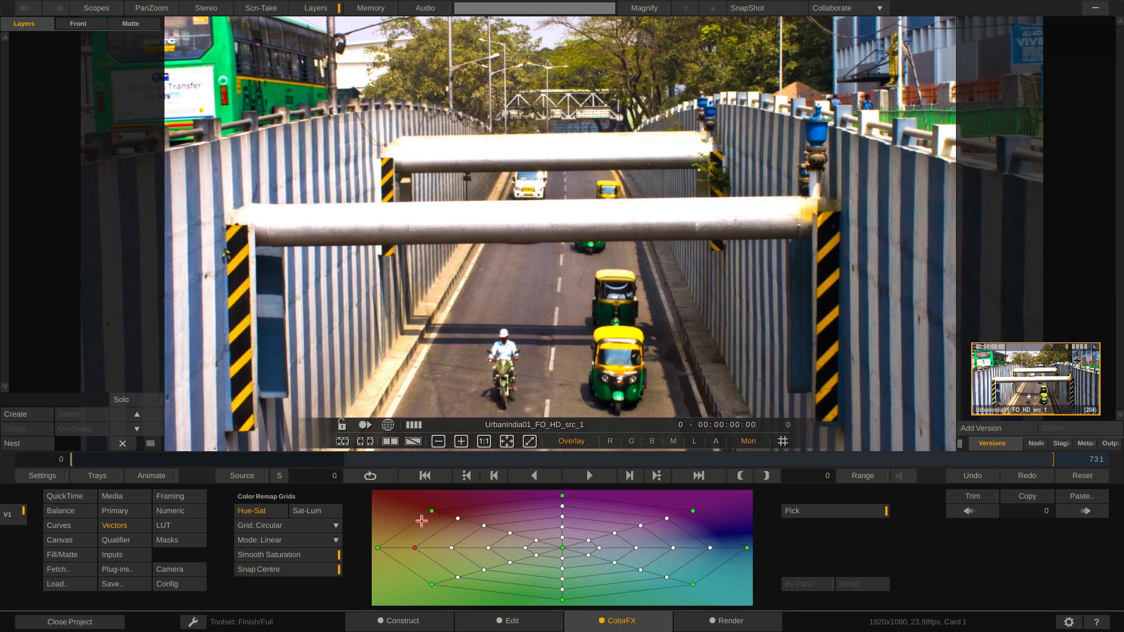
click(293, 526)
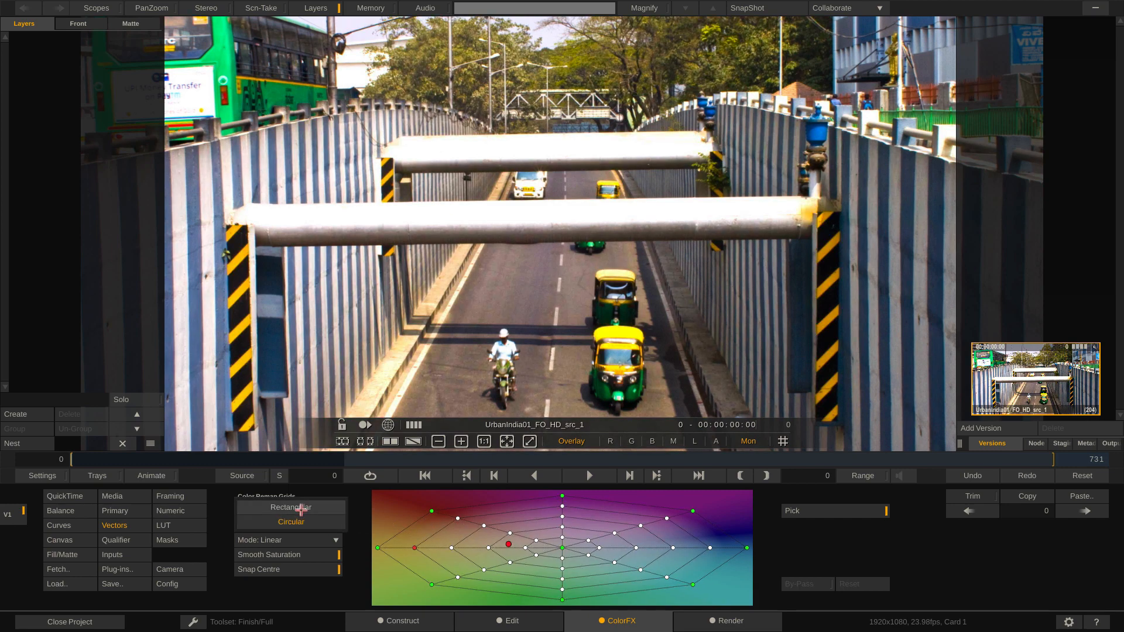
click(301, 508)
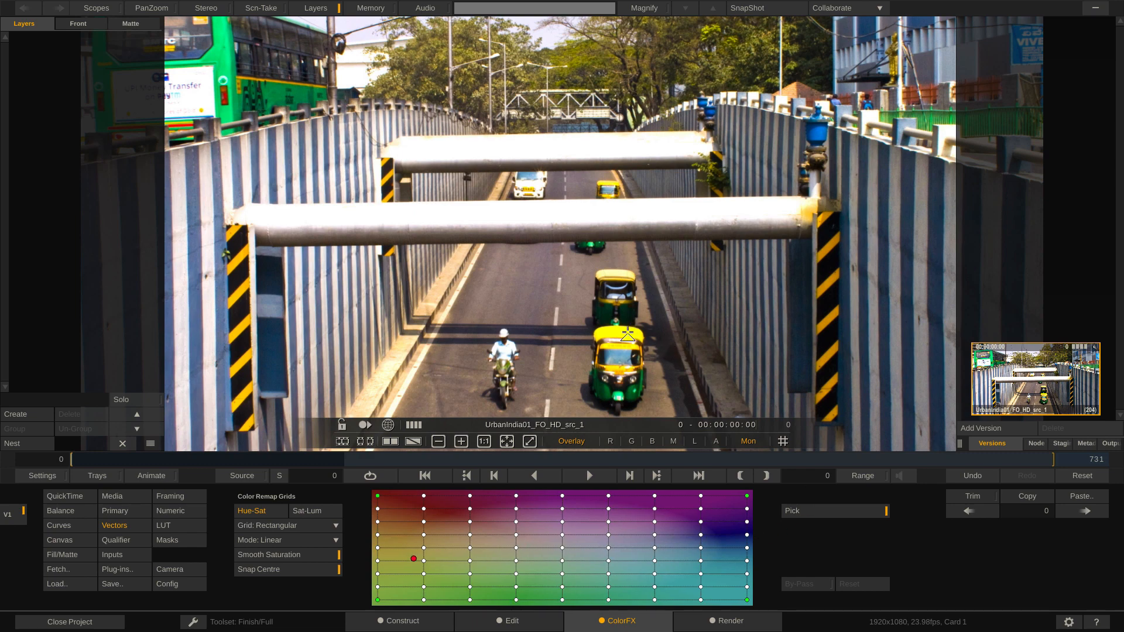
Step: Try moving the yellow control point of the rectangular Hue-Sat grid toward orange, and reset the grid
drag(424, 561, 426, 551)
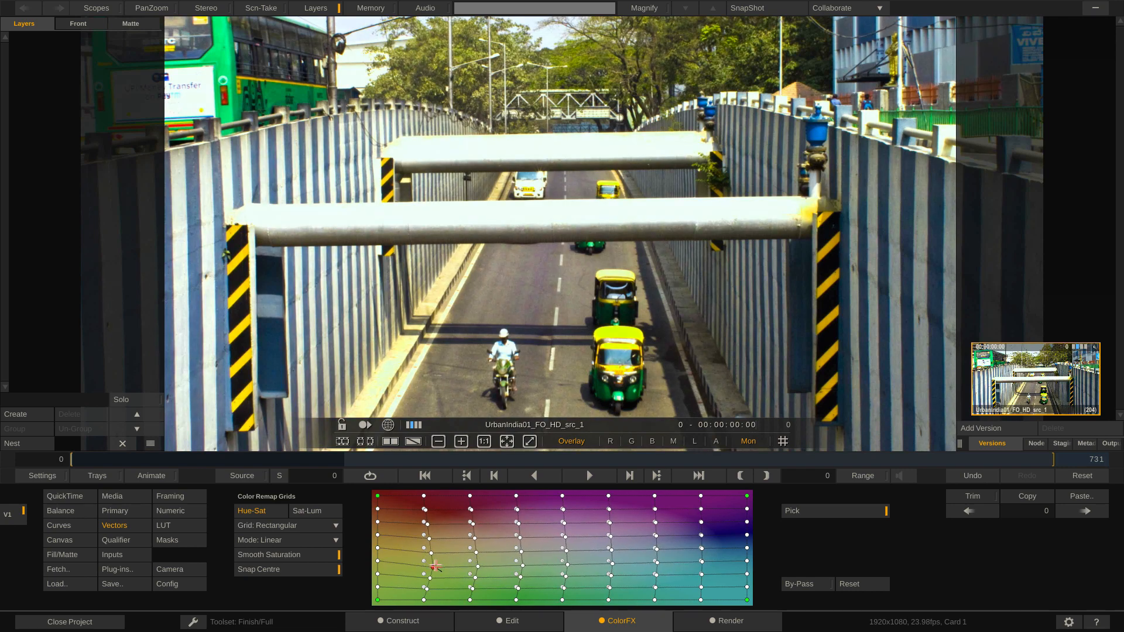
drag(426, 566, 415, 542)
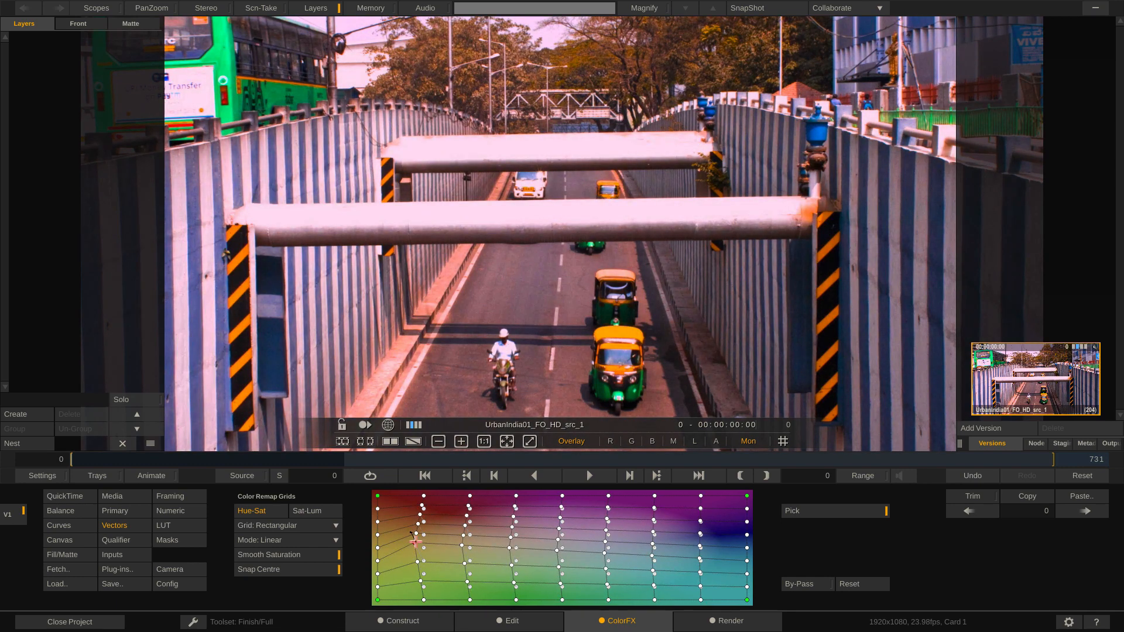
click(850, 584)
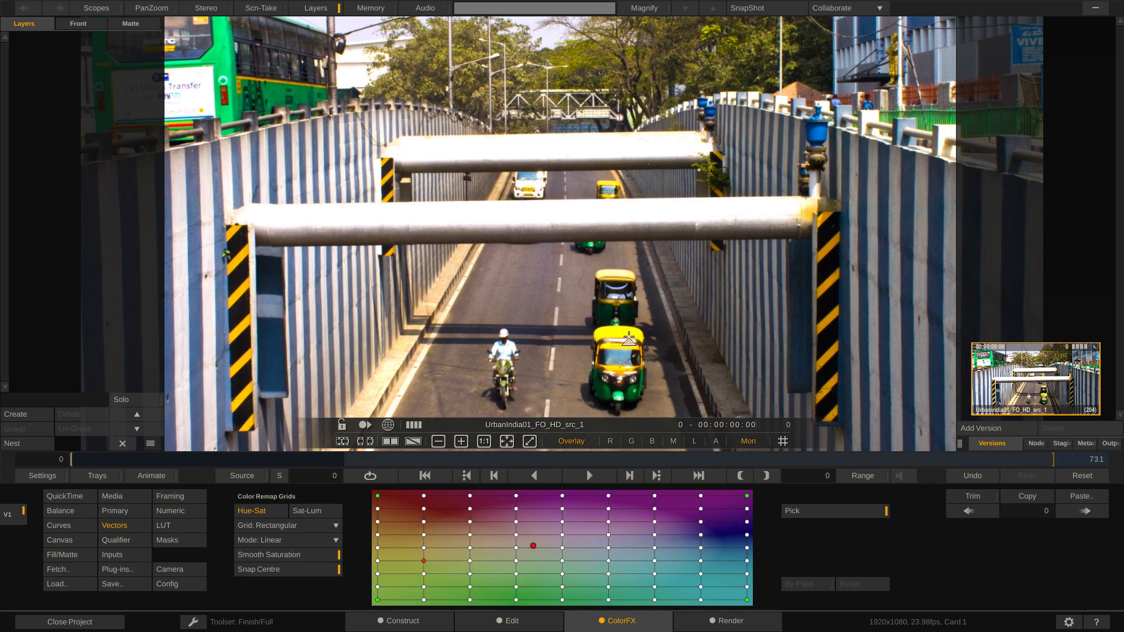
Step: Try recoloring the yellows by picking the rickshaw roof directly in the image, and reset the Hue-Sat grid
drag(621, 335, 690, 345)
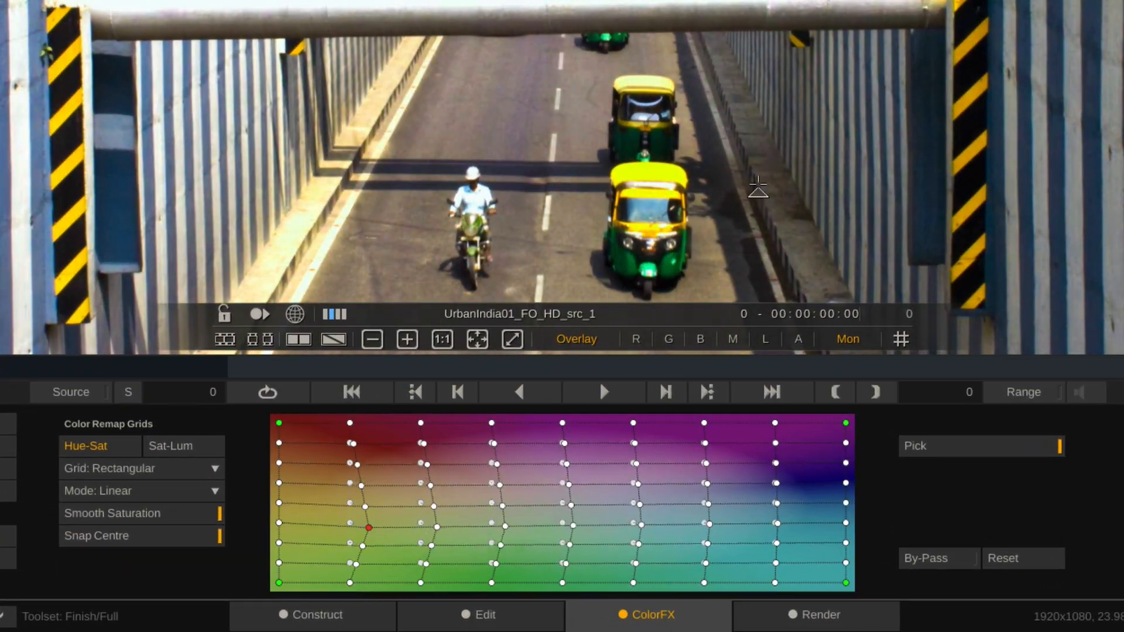
drag(758, 185, 689, 183)
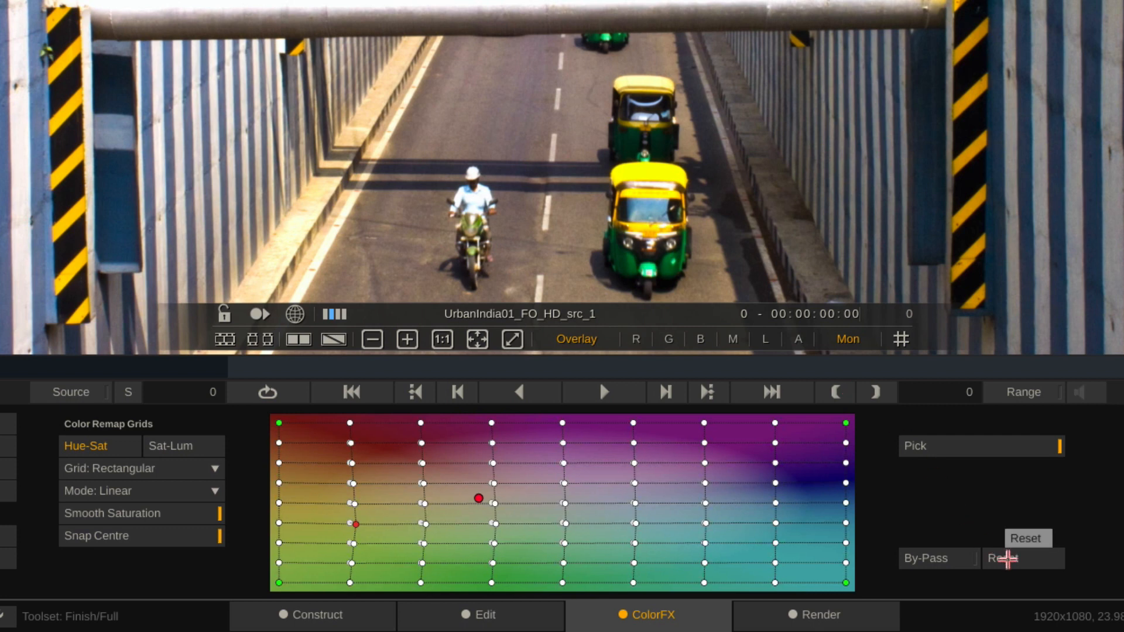
click(1008, 559)
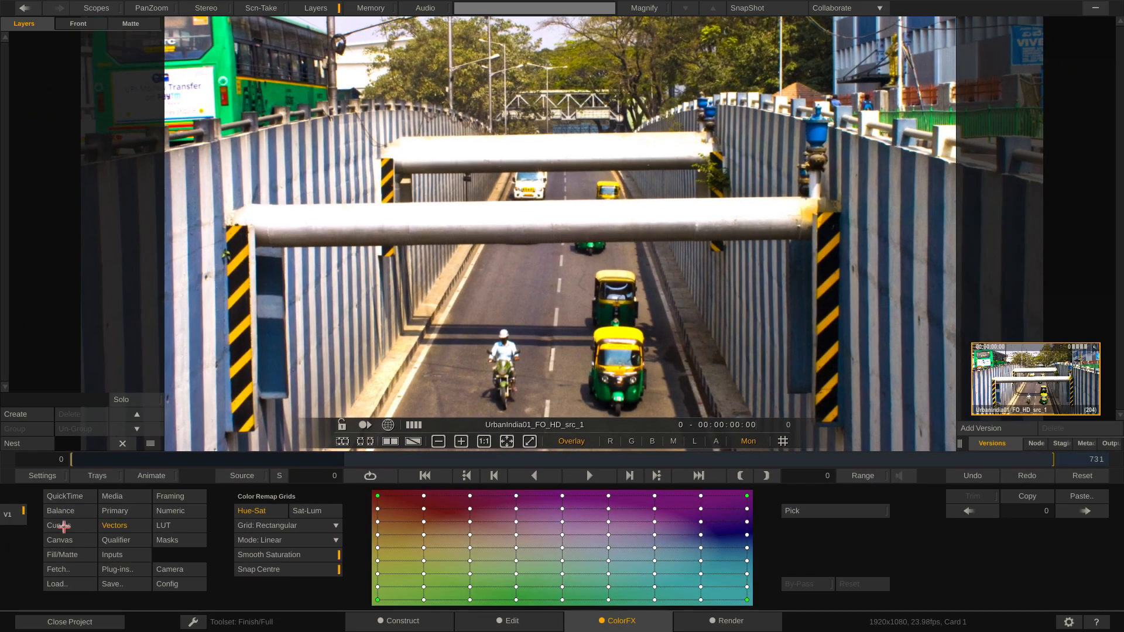
Step: Open the color curves and move to frame 381 of the timeline
click(63, 526)
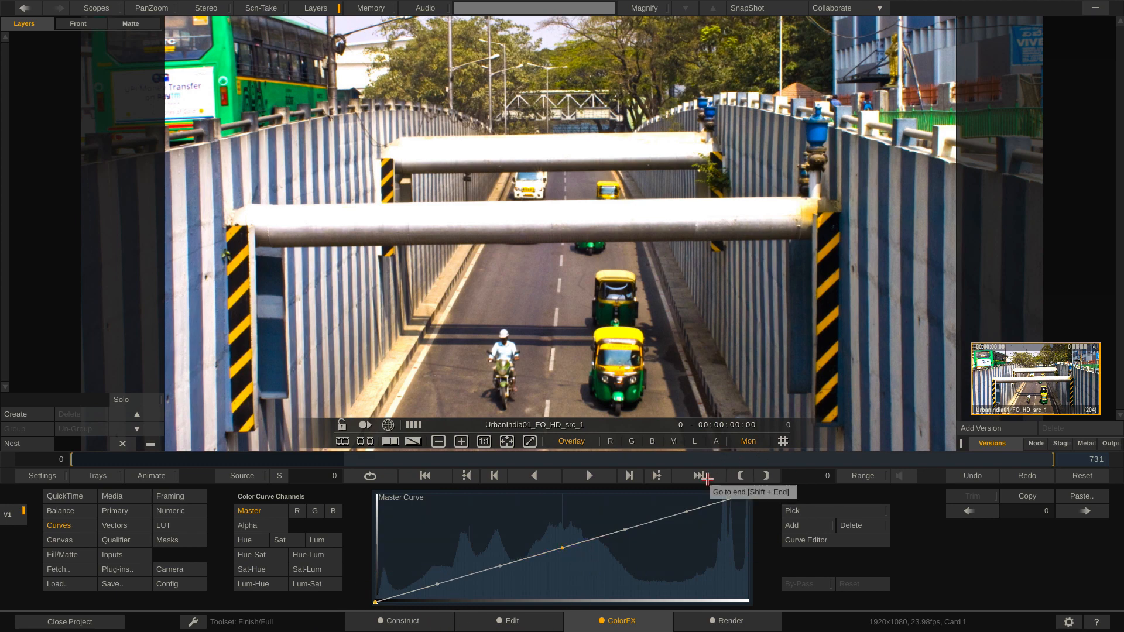
click(468, 460)
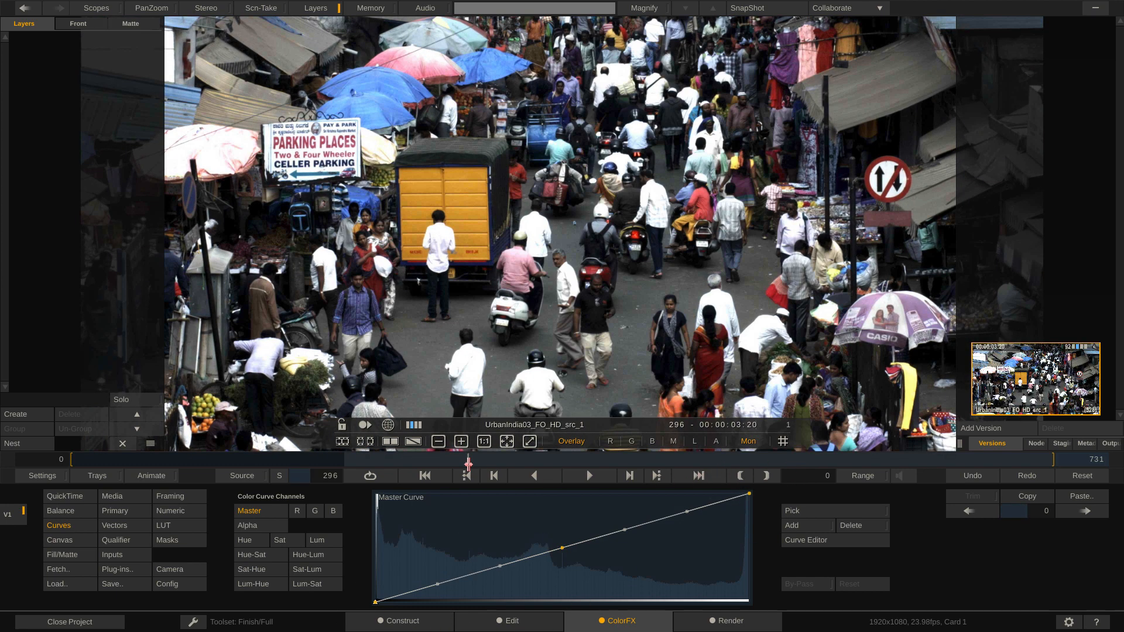
drag(469, 464, 583, 469)
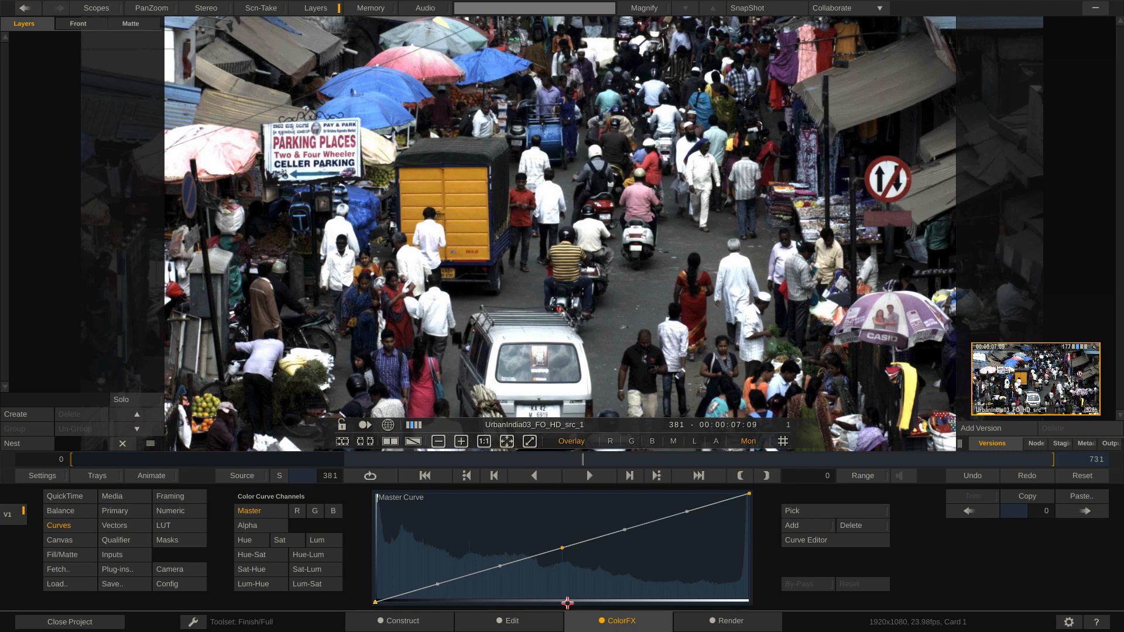
Step: Try lowering the middle of the Master curve and adding a point in its upper part, and restore the straight curve
mouse_move(562, 547)
mouse_down()
mouse_move(557, 533)
mouse_move(579, 561)
mouse_move(564, 521)
mouse_move(567, 564)
mouse_move(564, 535)
mouse_move(568, 551)
mouse_up()
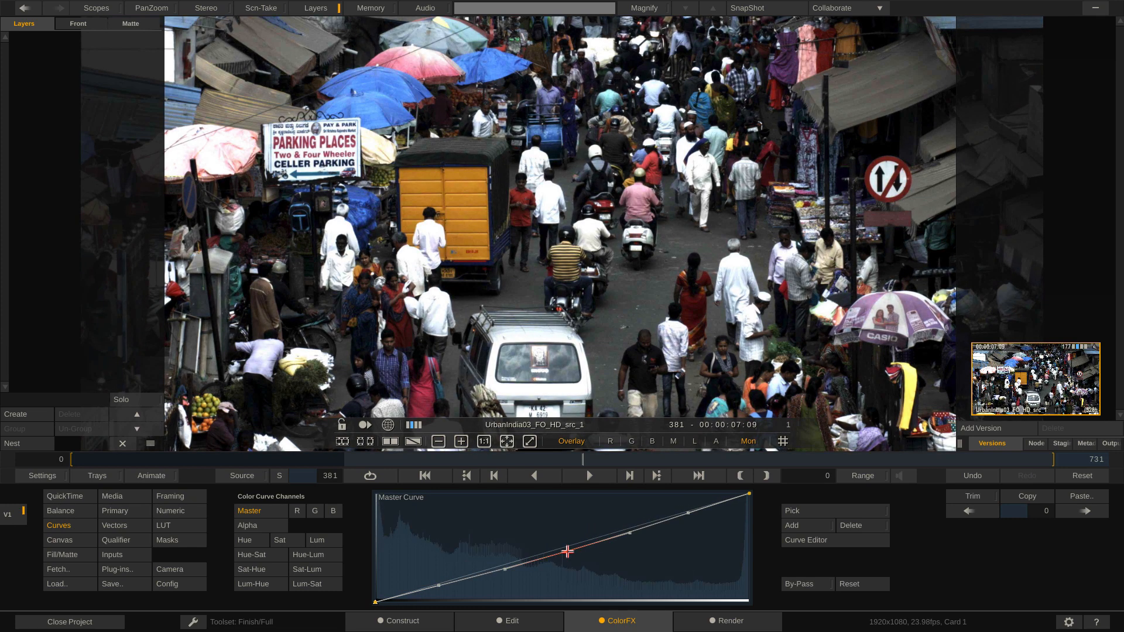
key(ctrl+z)
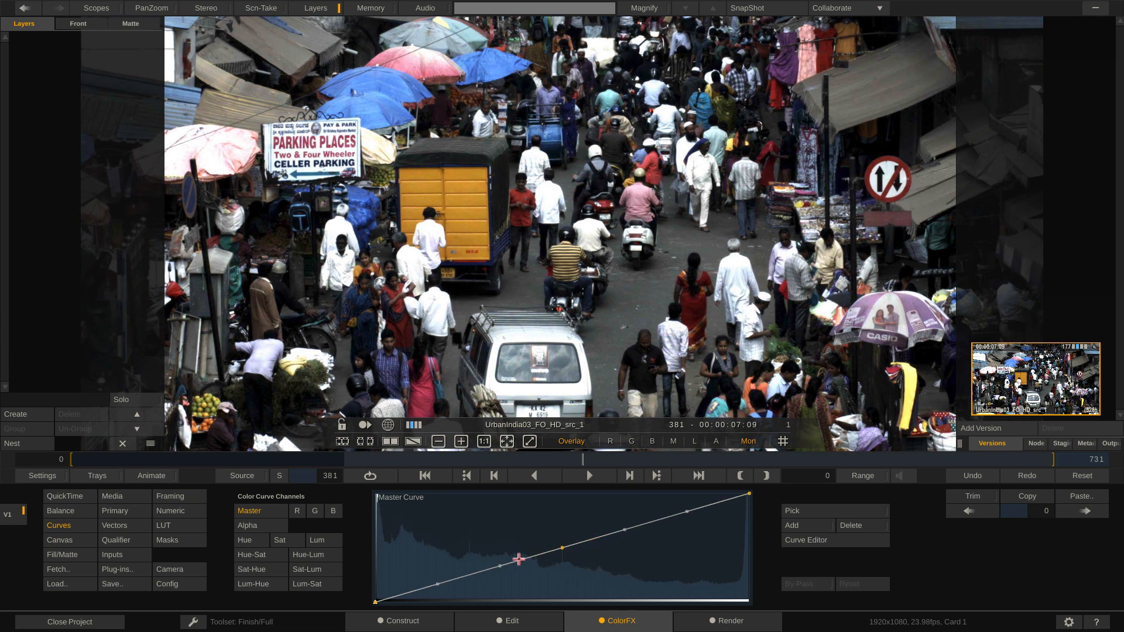
click(657, 525)
mouse_move(657, 524)
mouse_down()
mouse_move(653, 505)
mouse_move(666, 537)
mouse_up()
key(ctrl+z)
click(845, 583)
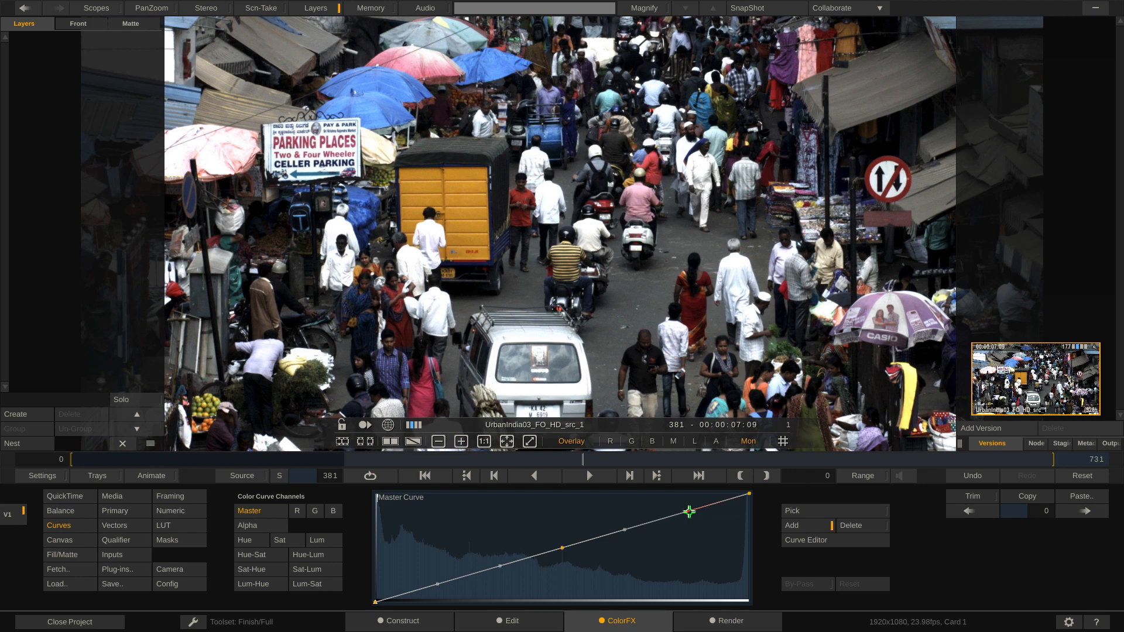
Step: Enable Pick and Add, try adding and lowering a Master curve point from the road in the image, and reset the curve
click(816, 511)
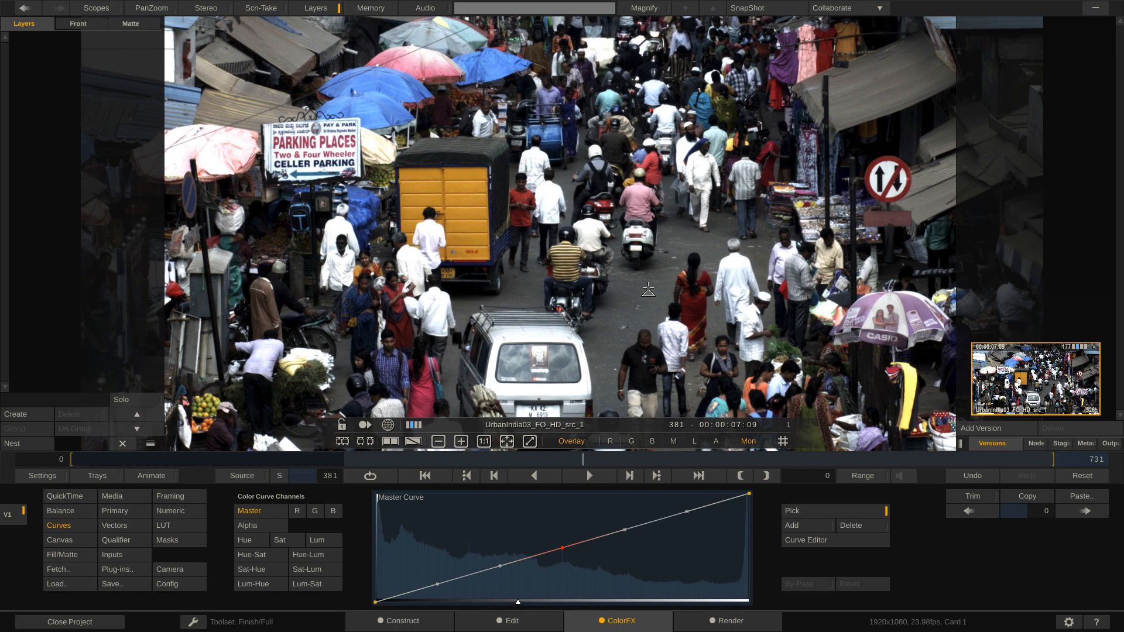
click(790, 526)
click(644, 238)
drag(645, 237, 656, 268)
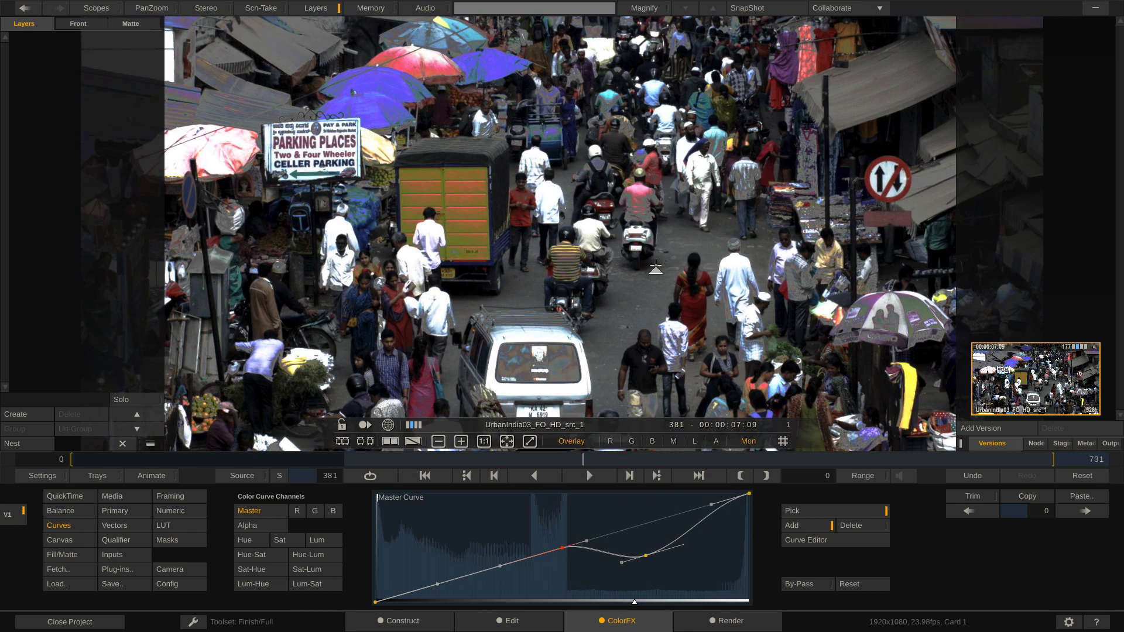
key(ctrl+z)
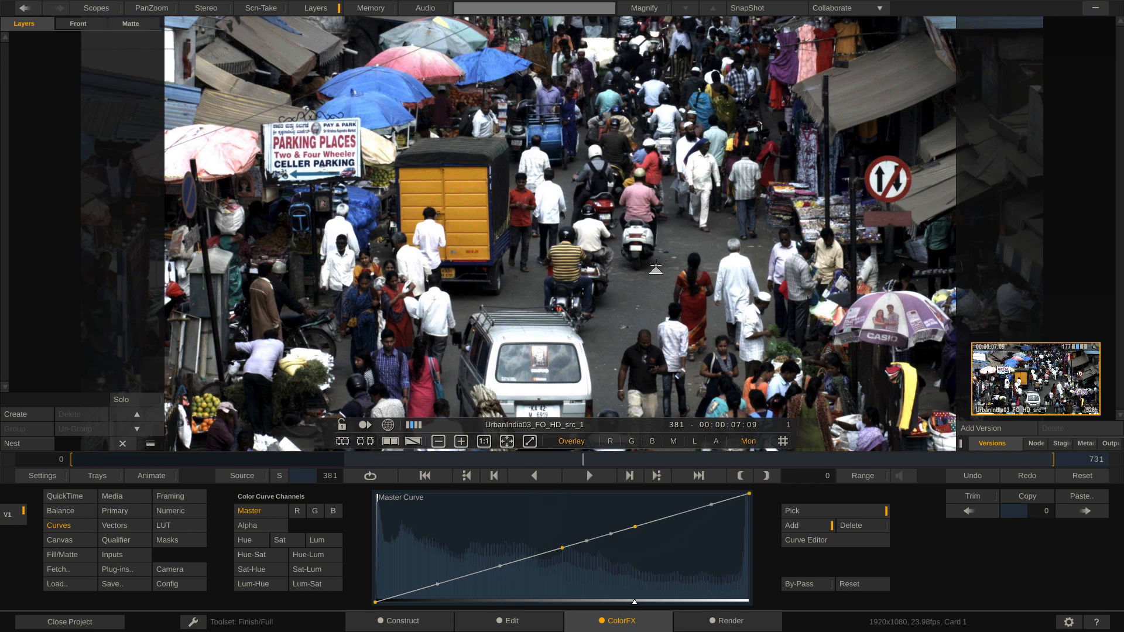
click(851, 585)
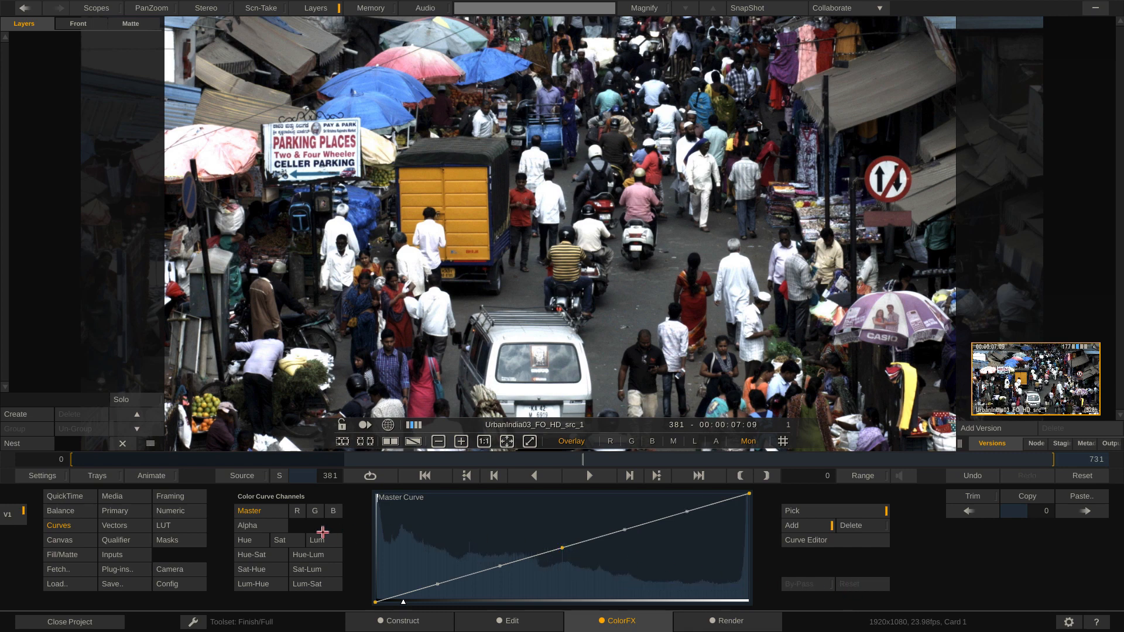
Step: On the Hue curve, pick in the image to shift the truck's yellow to blue and the blue umbrellas to purple
click(245, 540)
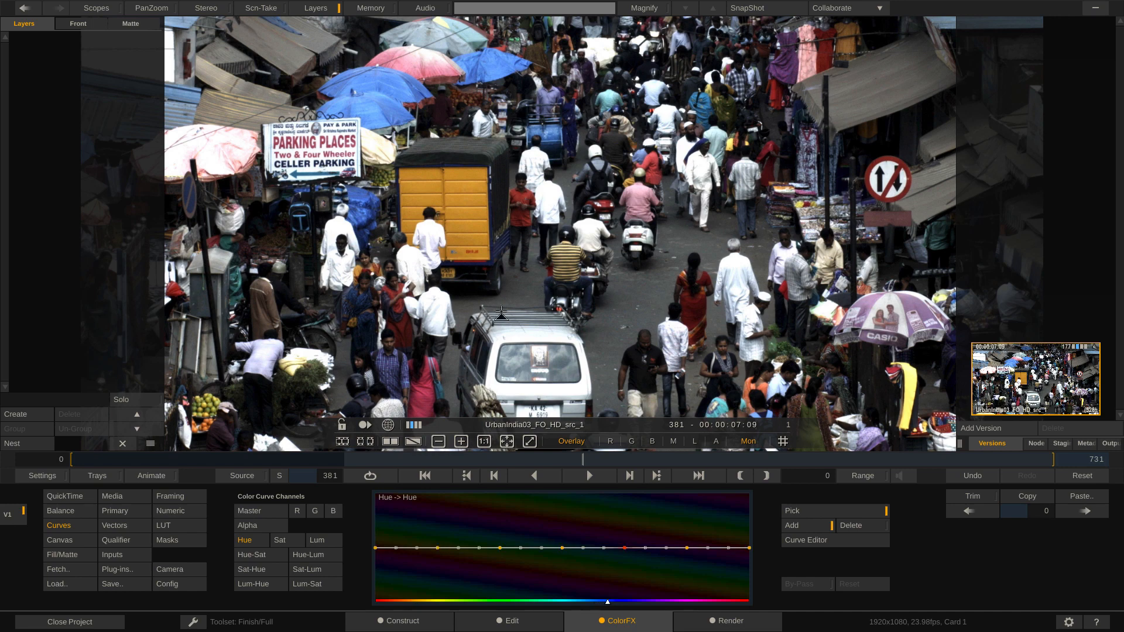
click(803, 528)
mouse_move(474, 230)
mouse_down()
mouse_move(474, 242)
mouse_move(474, 219)
mouse_move(474, 249)
mouse_move(475, 182)
mouse_move(474, 193)
mouse_up()
key(ctrl+z)
drag(475, 230, 478, 204)
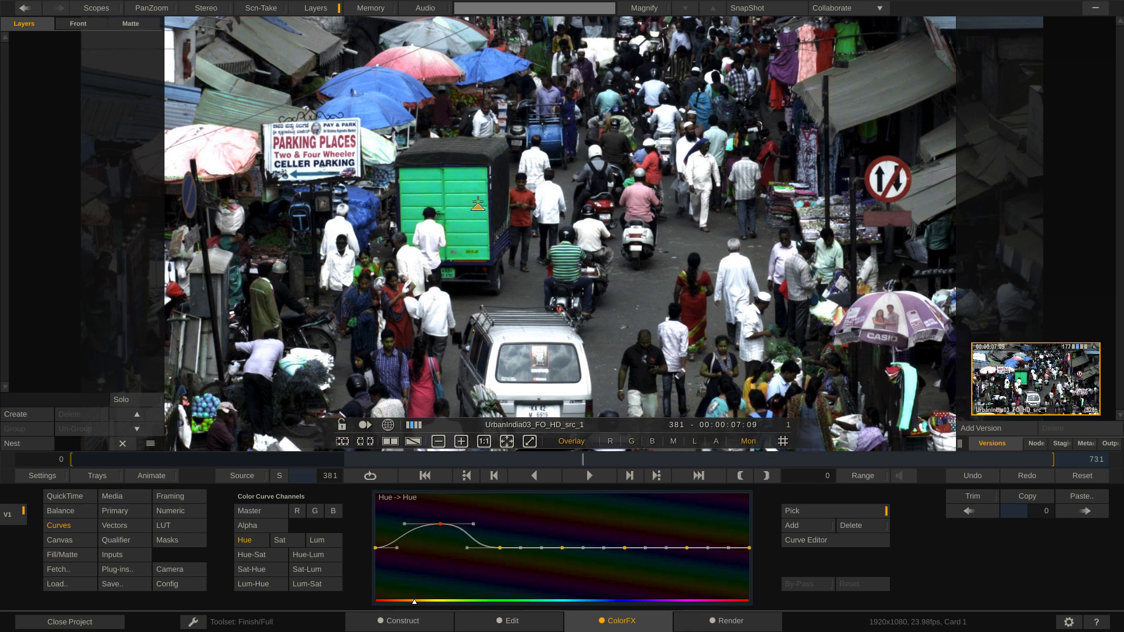
drag(477, 204, 477, 193)
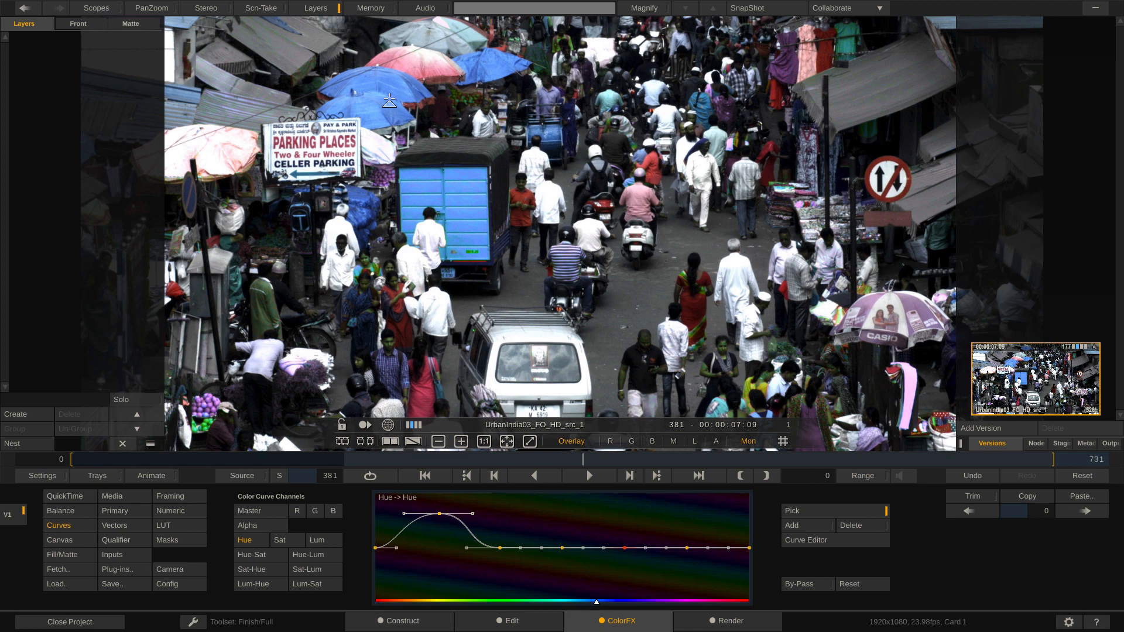
drag(378, 118, 381, 103)
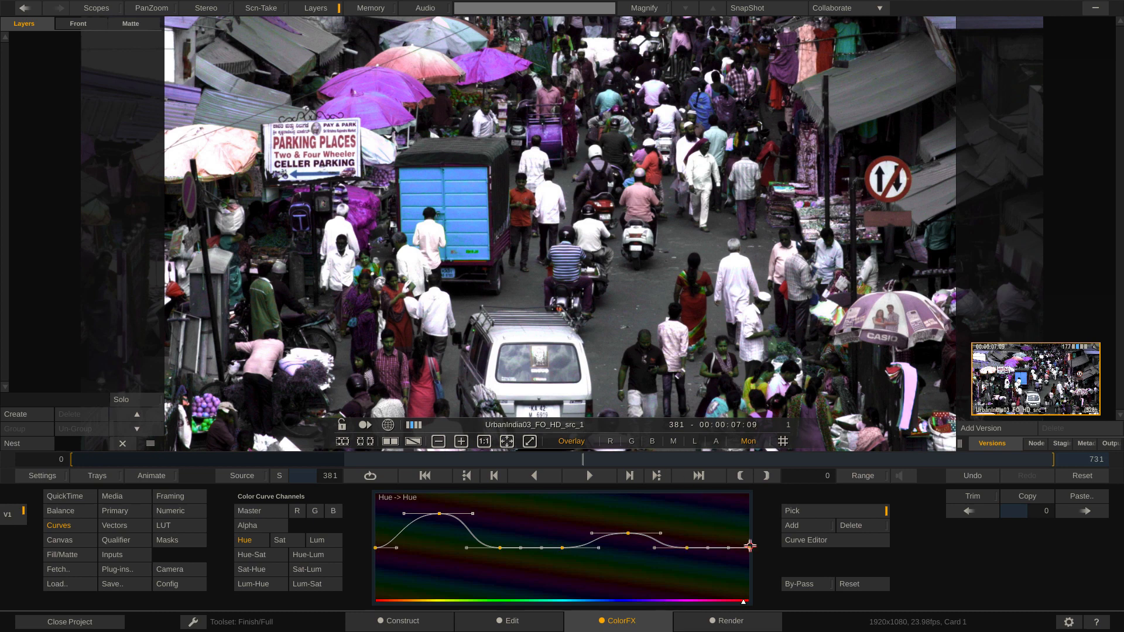
Step: Compare the hue changes with By-Pass on and off, reset the Hue curve and return to the Master curve
click(800, 584)
click(799, 584)
click(800, 584)
click(799, 584)
click(800, 585)
click(800, 584)
click(800, 584)
click(800, 585)
click(800, 585)
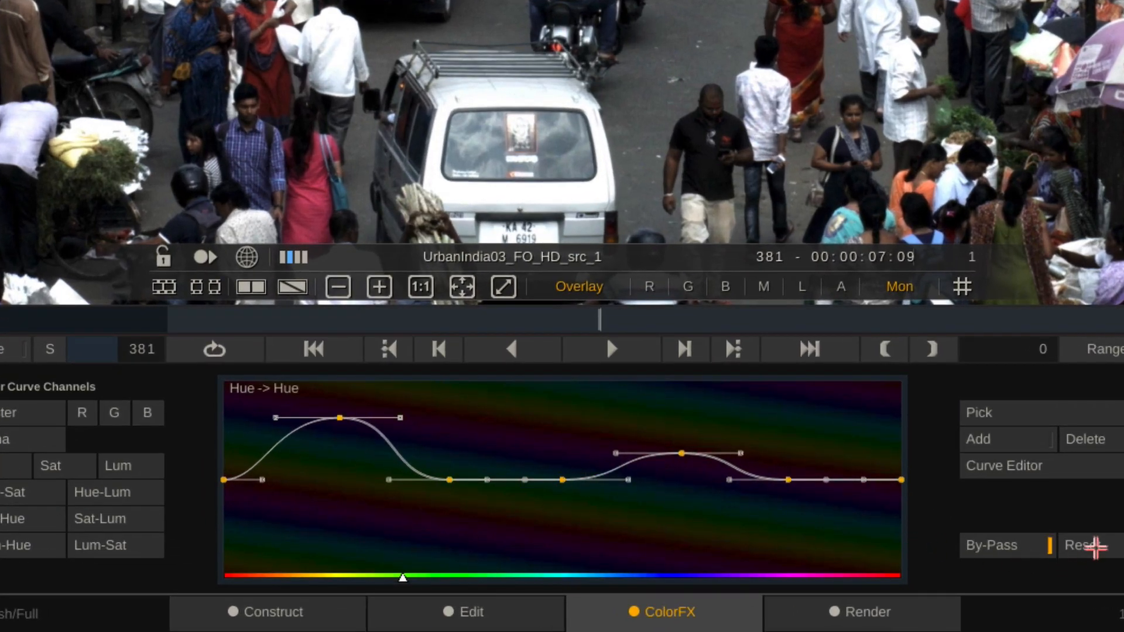
click(1090, 545)
click(32, 413)
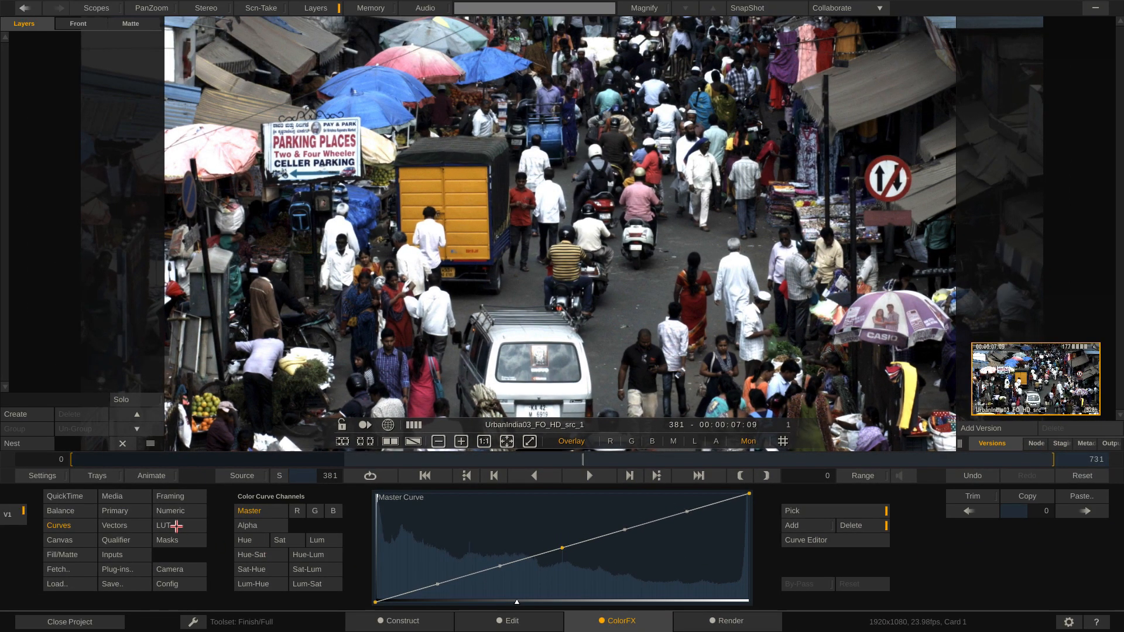
Step: At frame 221, set the Balance color animation to Auto and the offsets to red 50.75, green -38.84 and blue 29.15
click(166, 525)
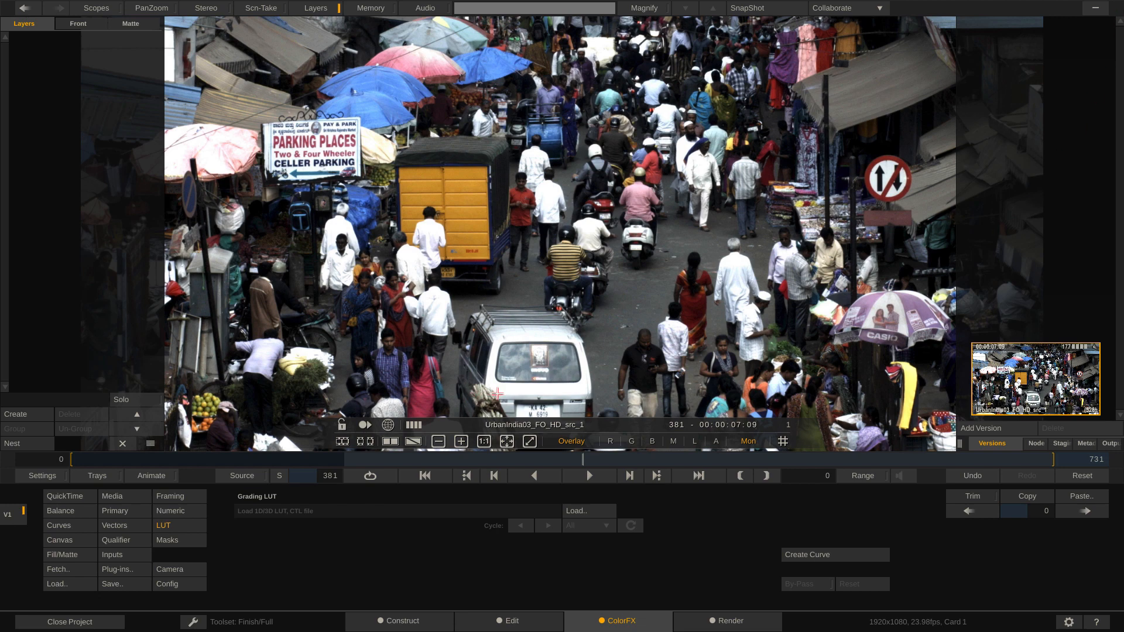
drag(484, 458, 368, 476)
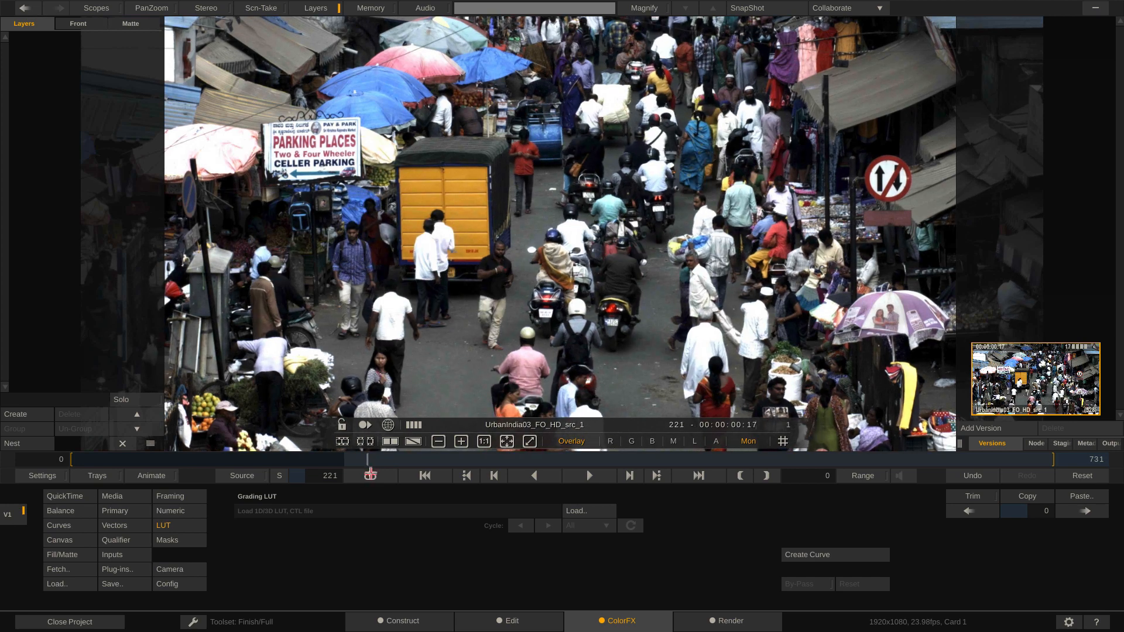
click(72, 511)
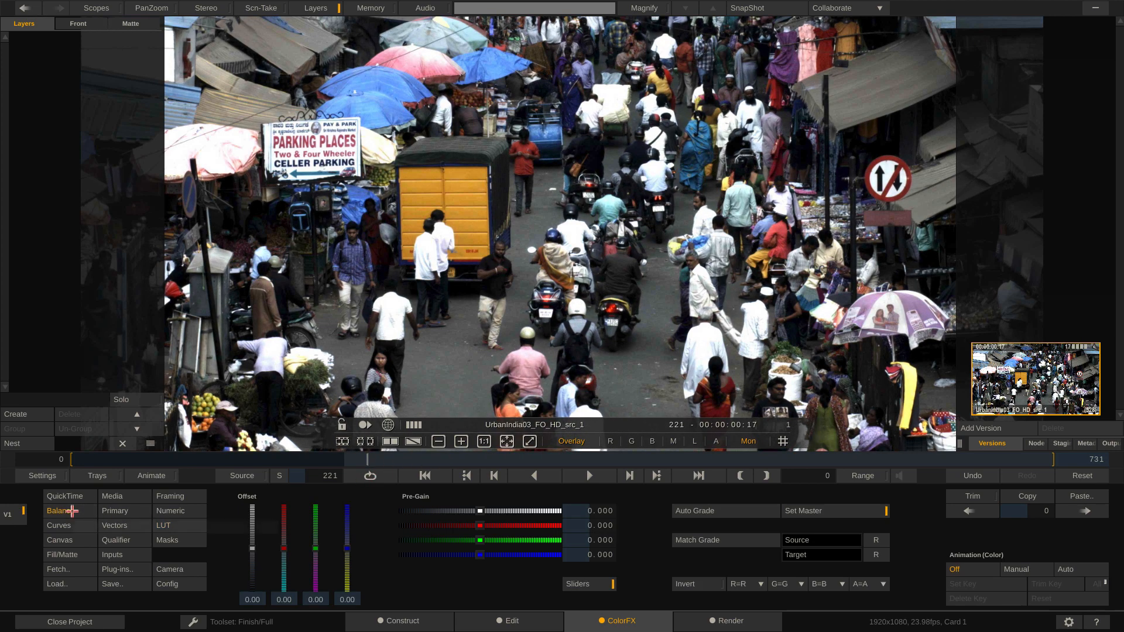
click(1080, 569)
drag(291, 550, 347, 536)
Step: At frame 710, set the red, green and blue offsets to 0
drag(371, 459, 1025, 480)
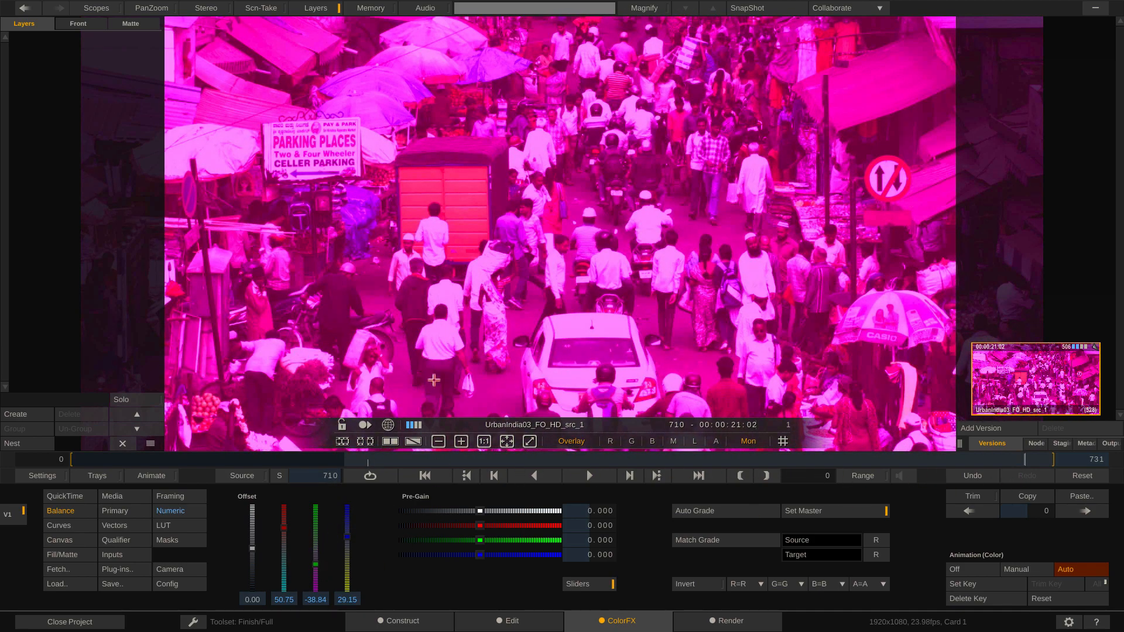
click(284, 598)
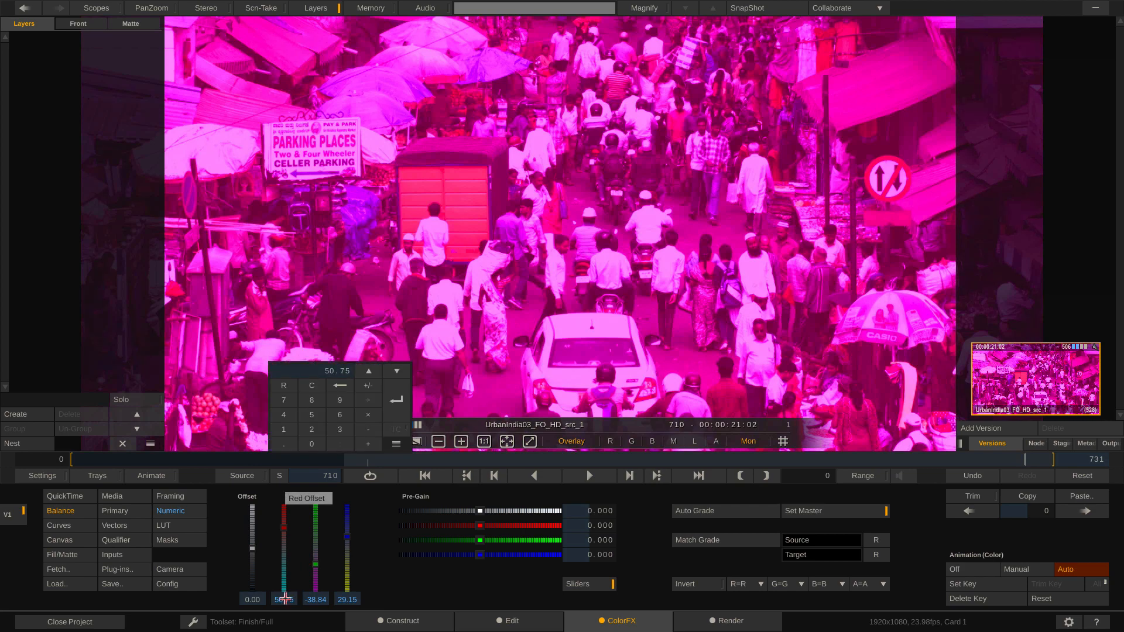
key(Return)
click(317, 599)
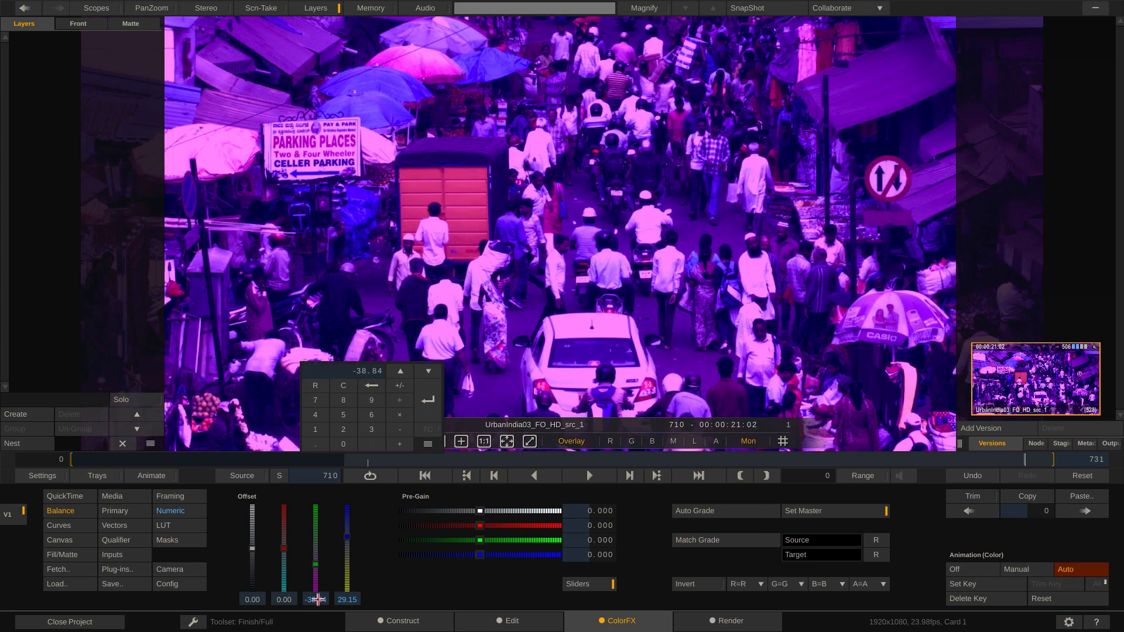
key(Return)
click(348, 600)
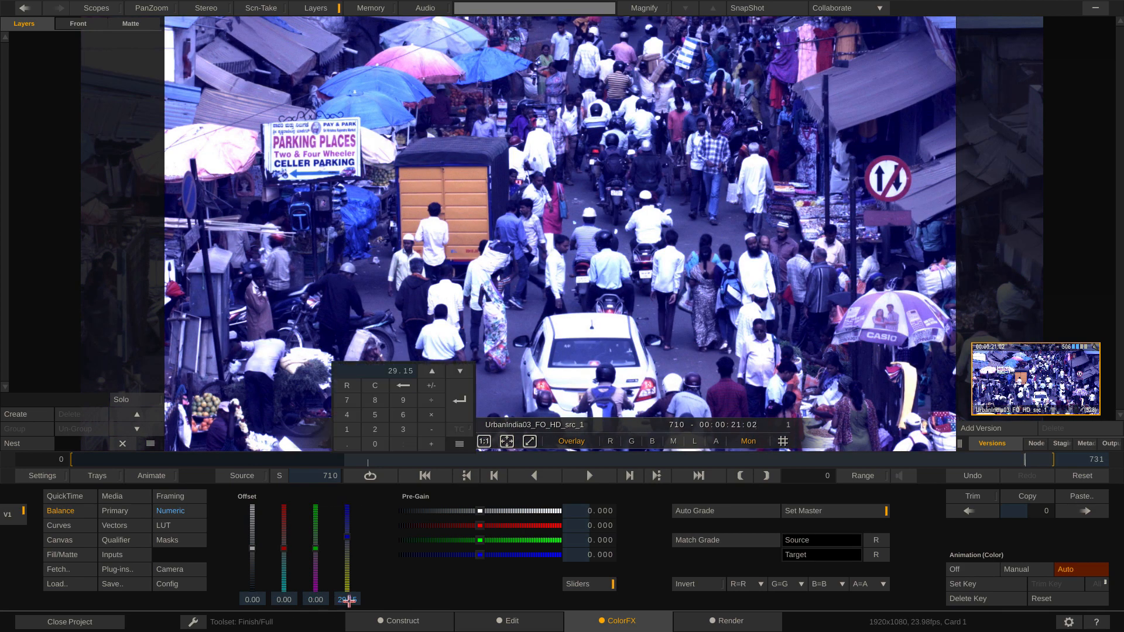
text(0)
key(Return)
Step: Review the animated offsets up to frame 481, and open the Animation Editor with the Active Only channel filter turned off
drag(978, 460, 503, 468)
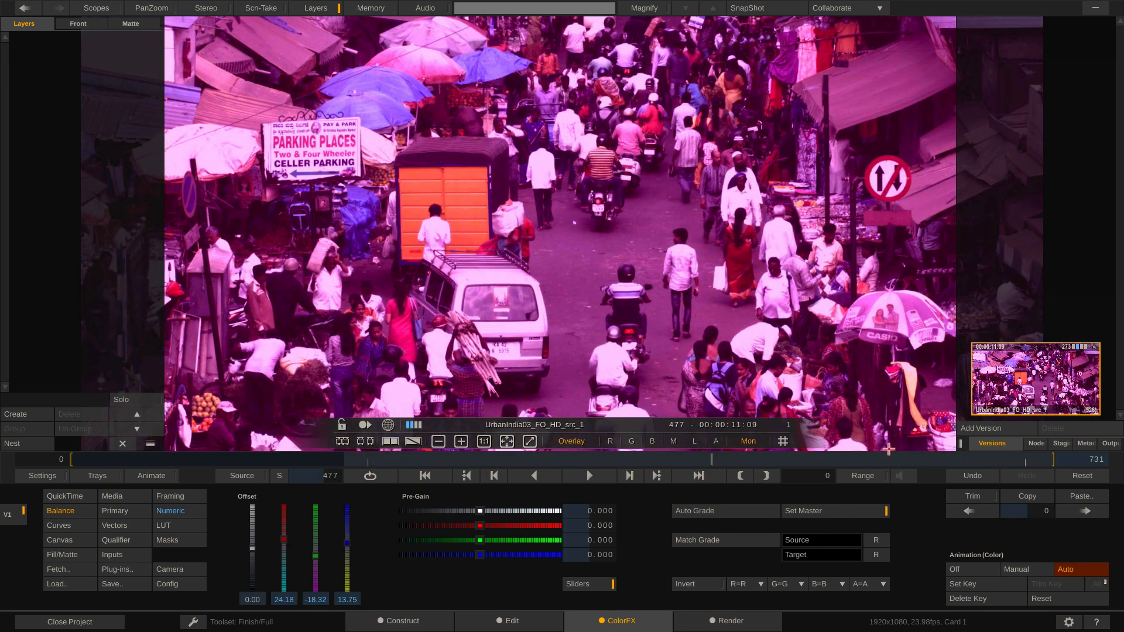
drag(666, 461, 693, 459)
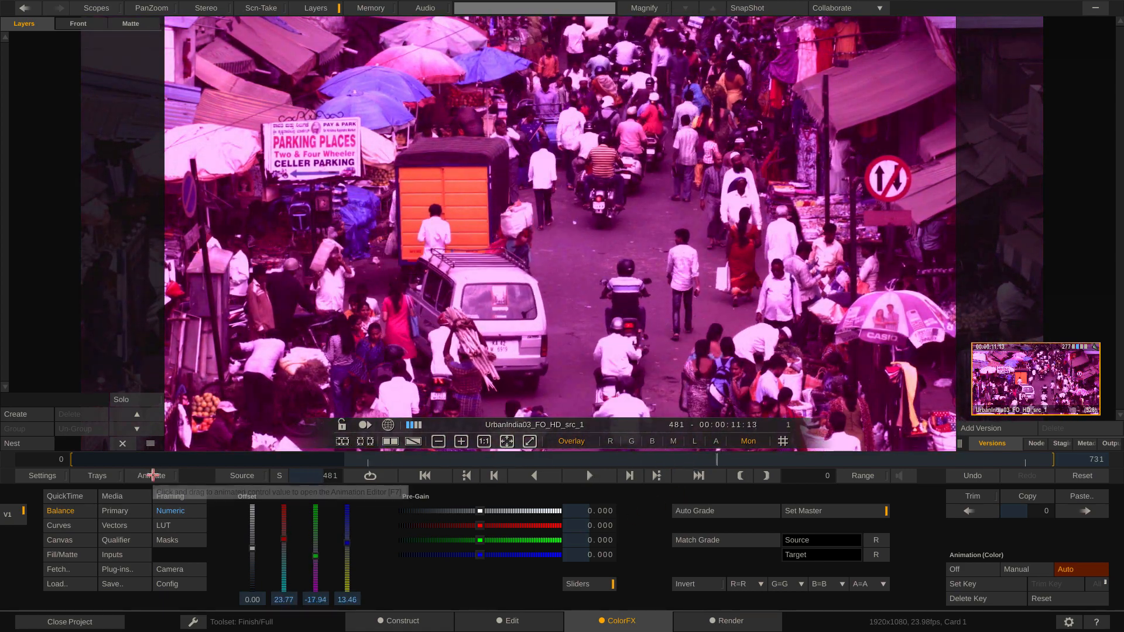
click(151, 475)
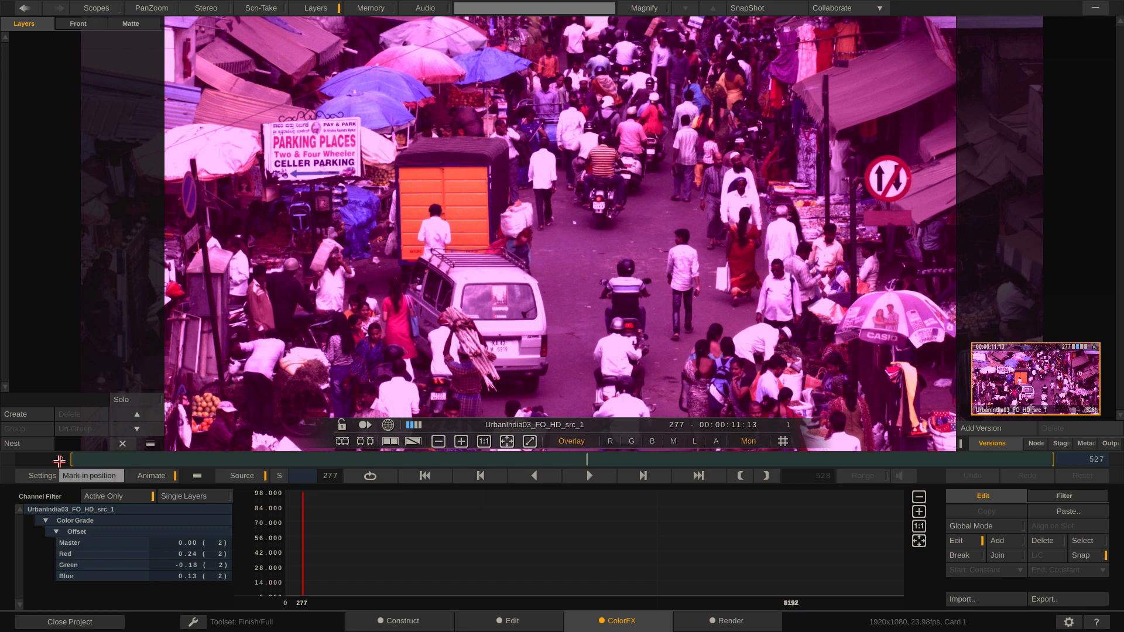
click(101, 496)
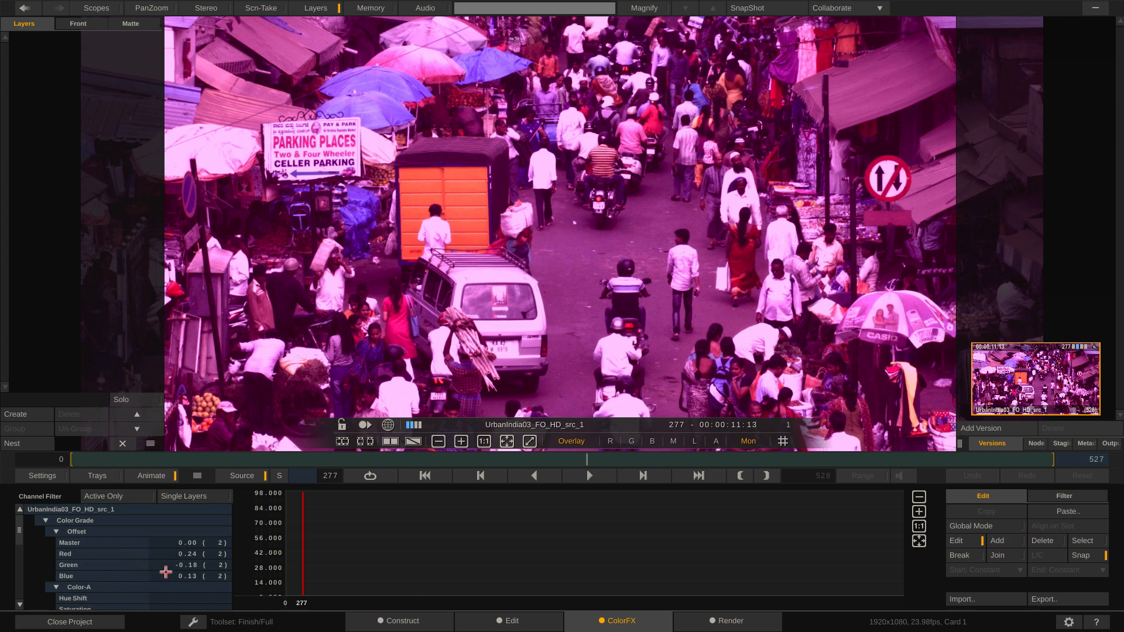
Step: Return to frame 0, check the Red offset curve and look through the complete unfiltered channel list of the clip
drag(304, 551, 284, 563)
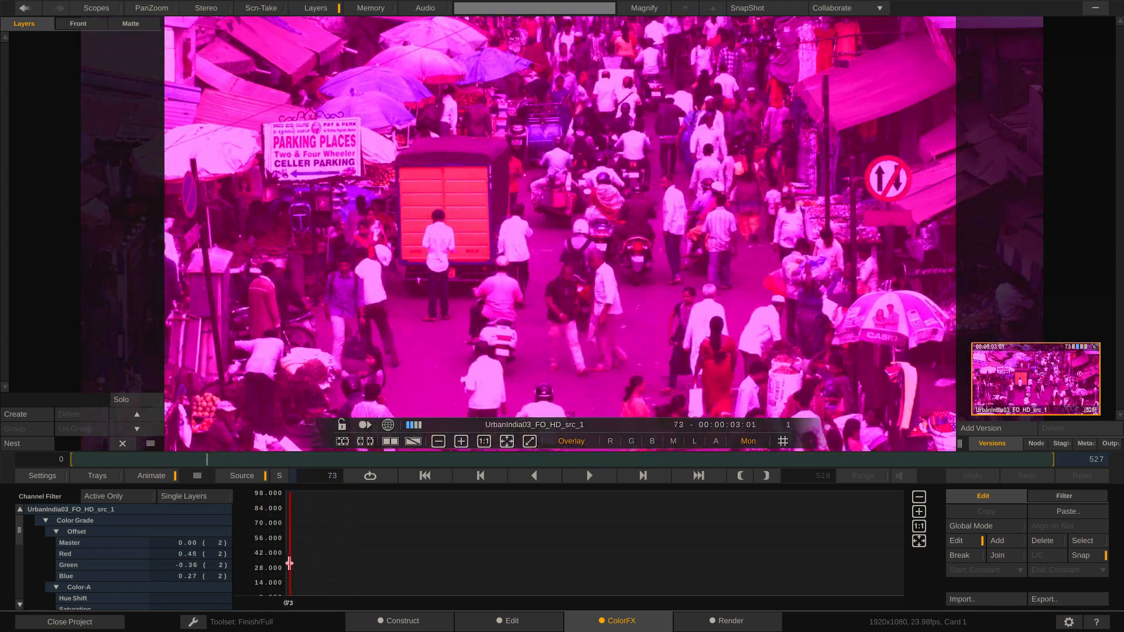
click(130, 552)
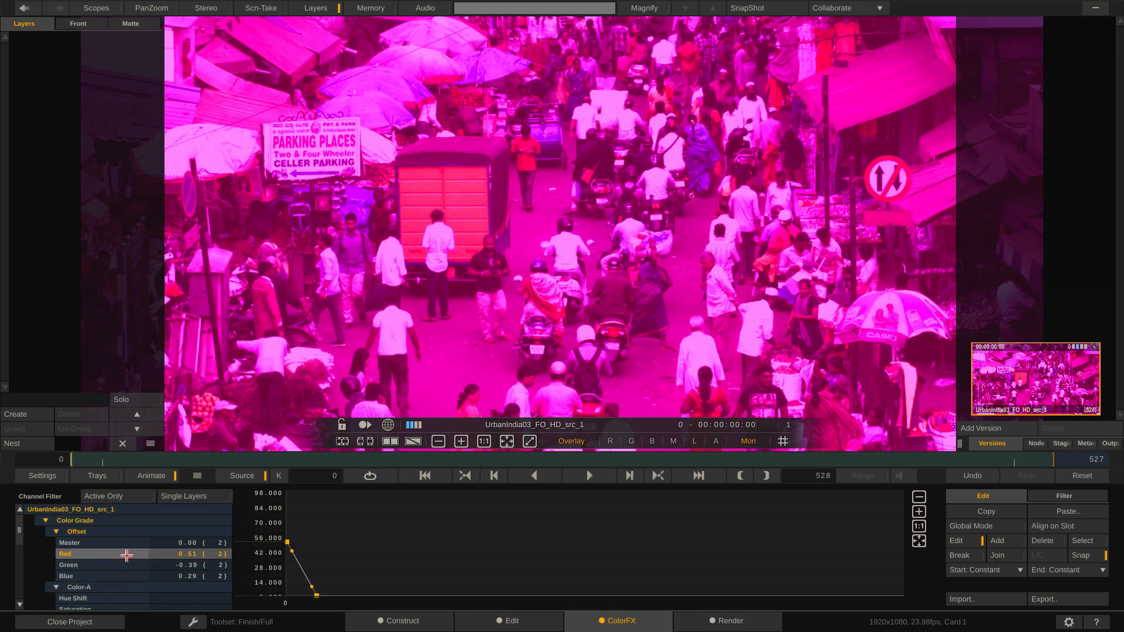
click(127, 555)
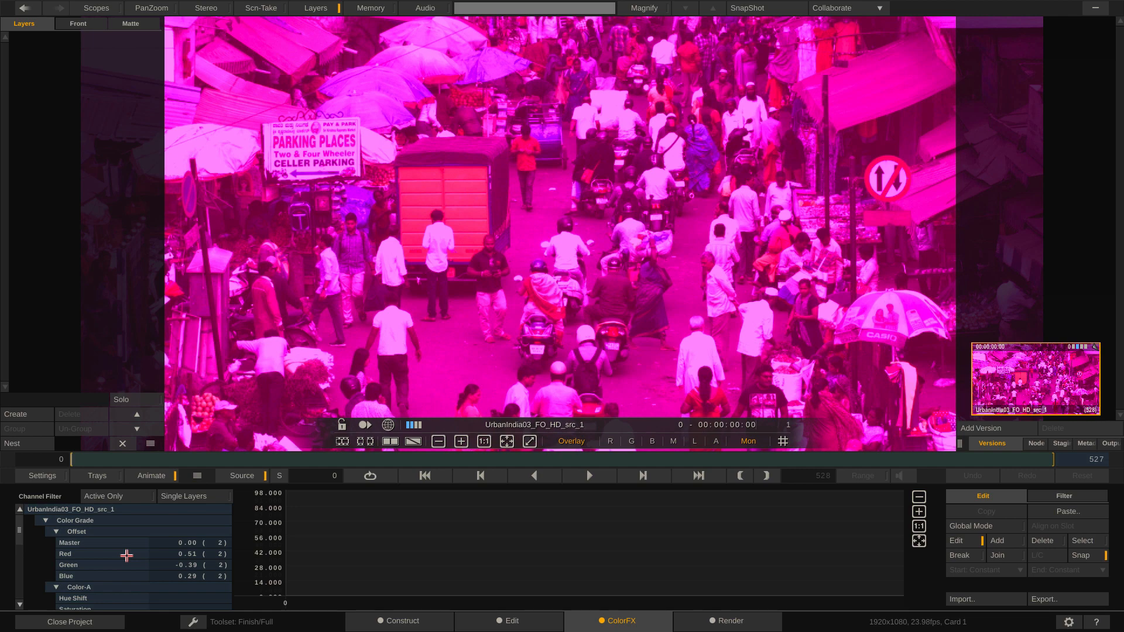
scroll(126, 555, down, 5)
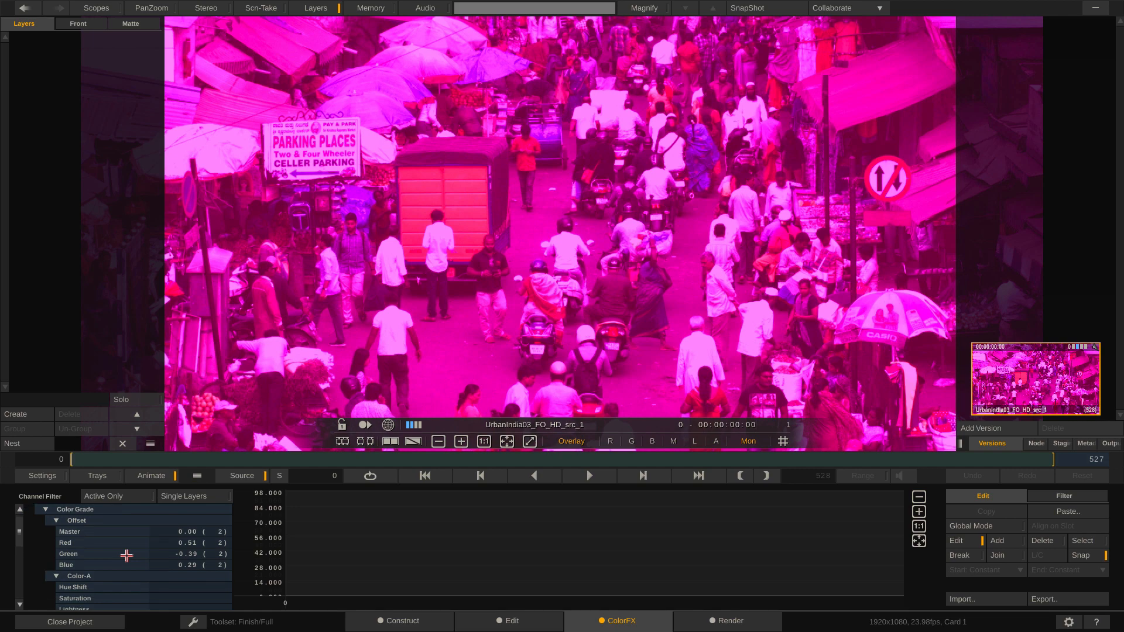
scroll(126, 555, down, 6)
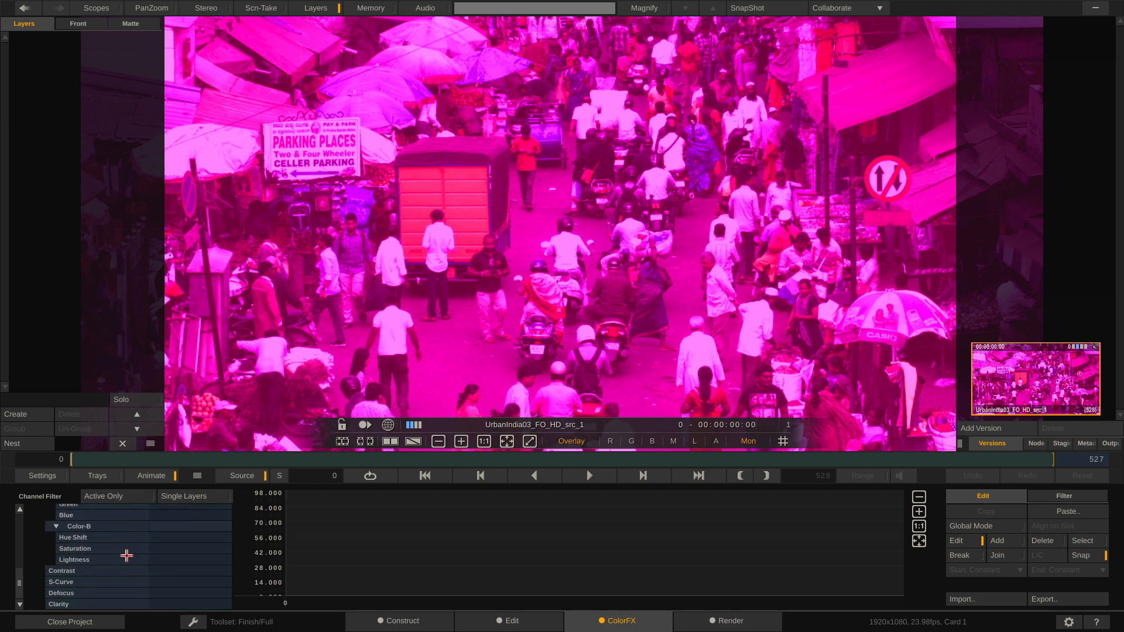
scroll(126, 556, up, 5)
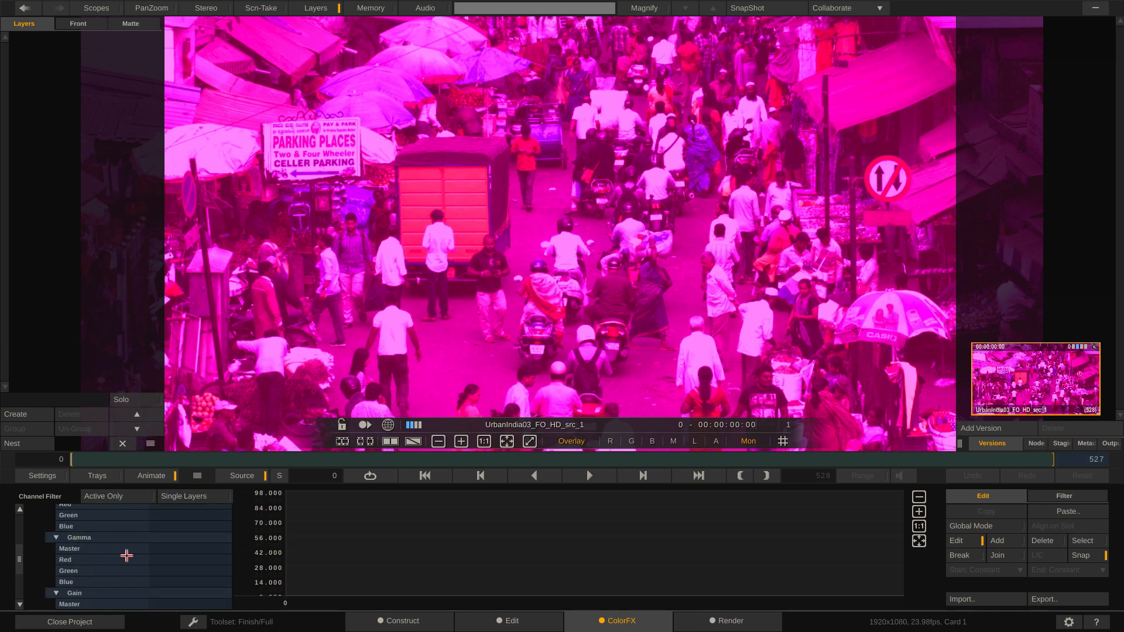
scroll(126, 555, up, 3)
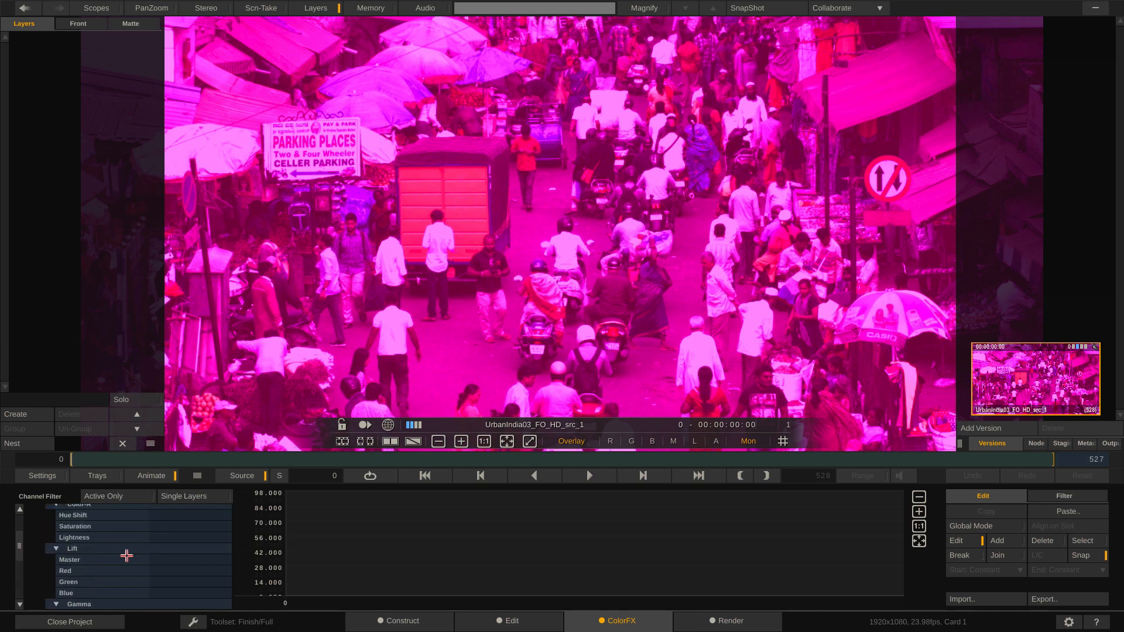
scroll(127, 555, up, 3)
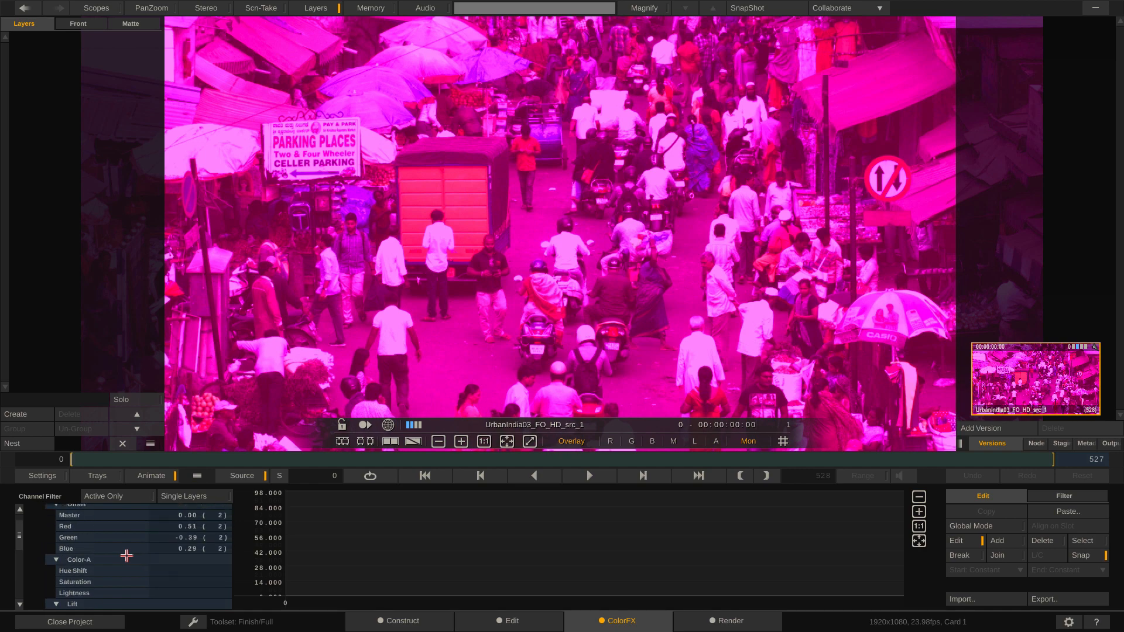
scroll(127, 555, up, 2)
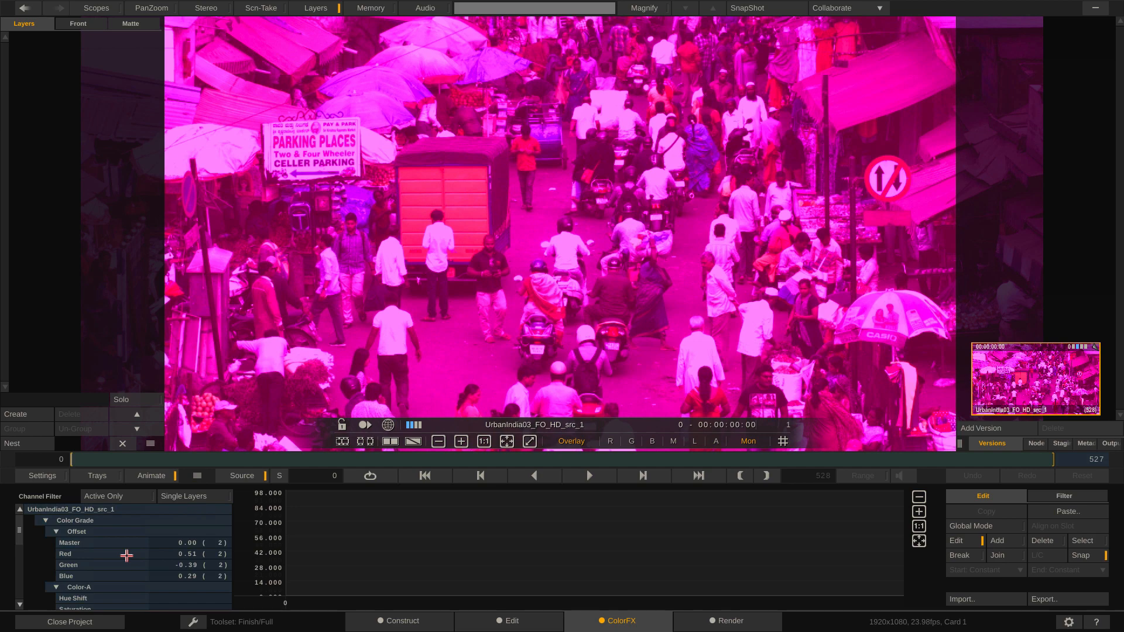
Step: Show only the active animation channels and display the Red, Green and Blue offset curves fitted to the graph
click(139, 496)
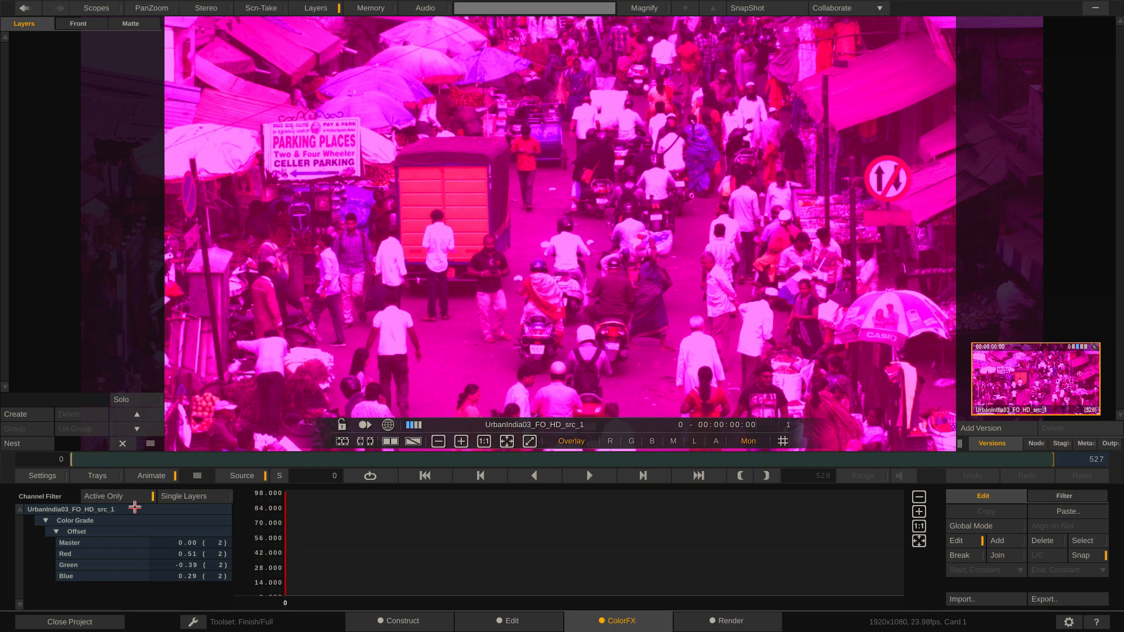
click(81, 554)
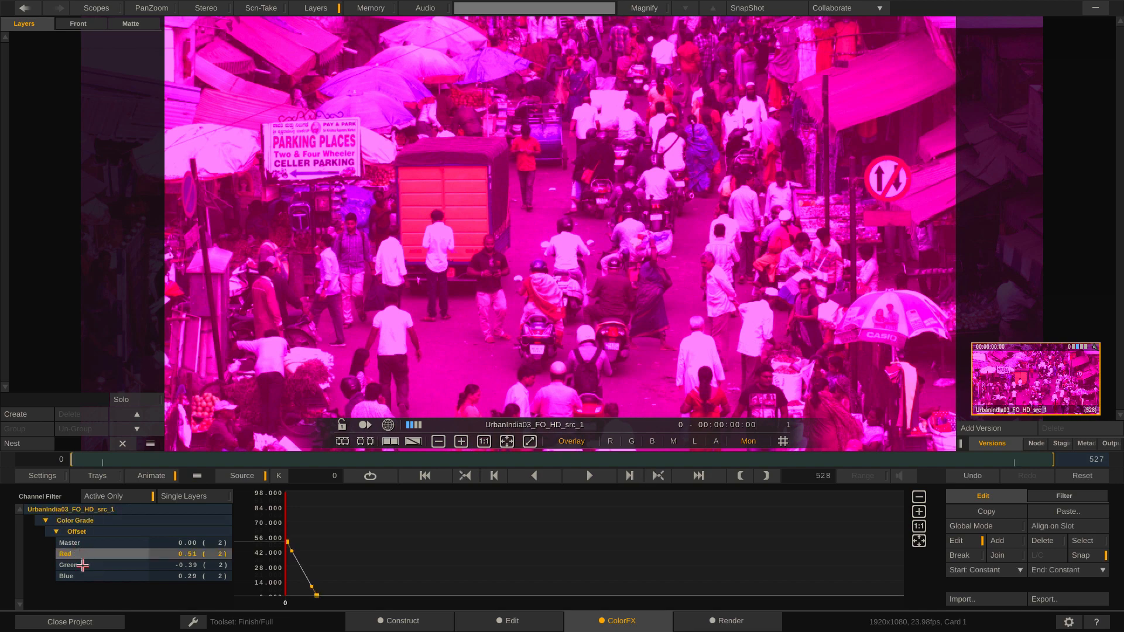
click(82, 566)
click(84, 577)
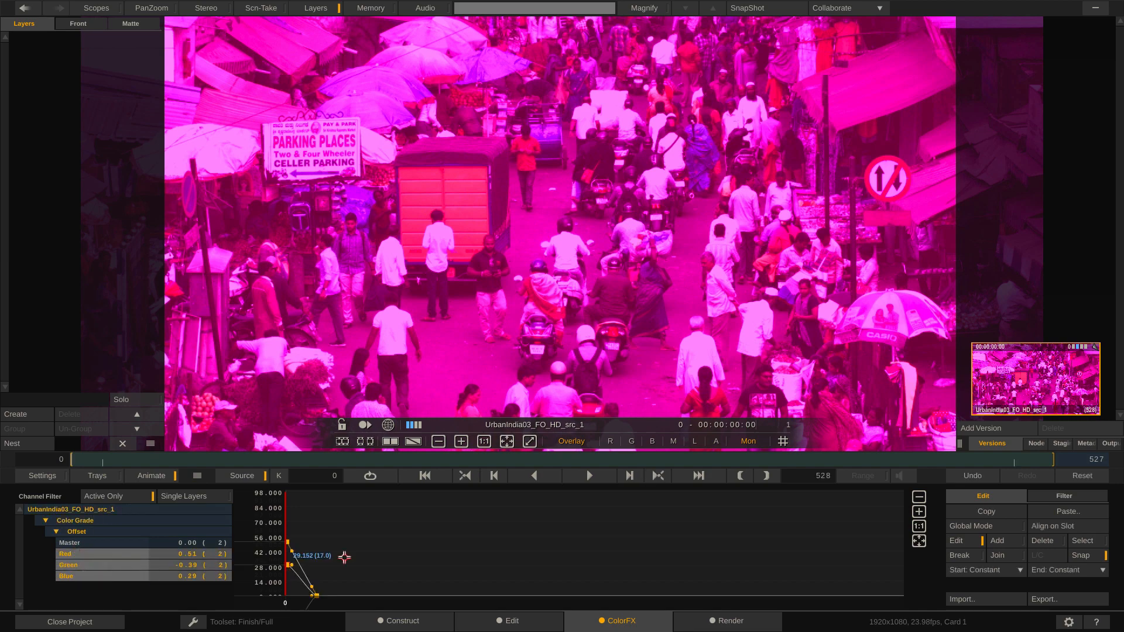
click(920, 539)
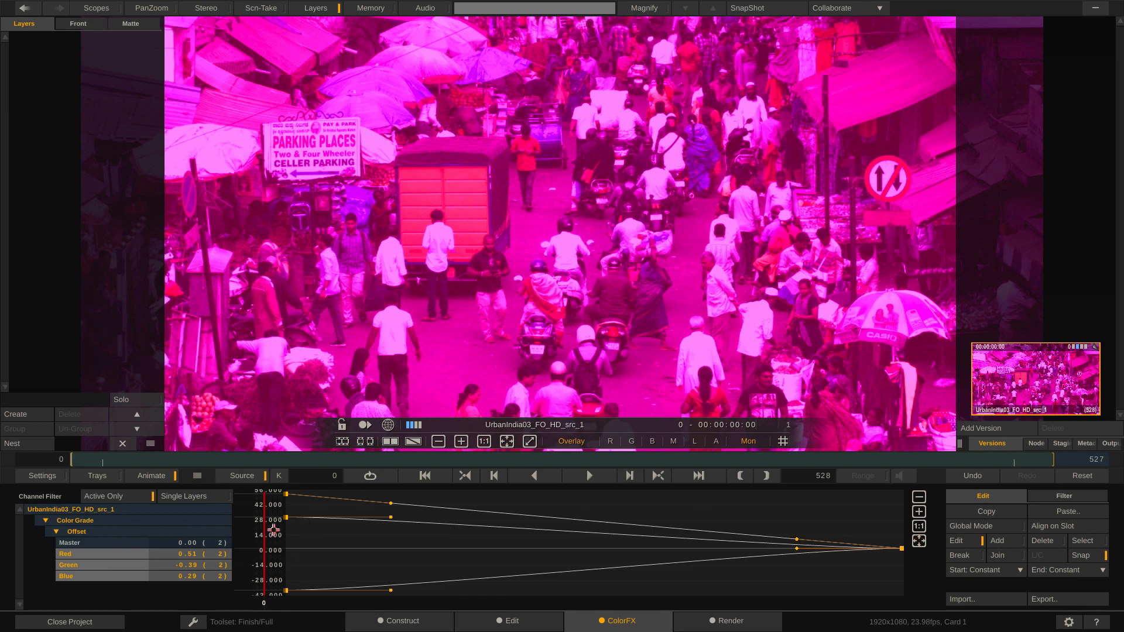
Step: Delete the frame 0 keys from the Green and Blue offset curves
click(87, 556)
click(87, 564)
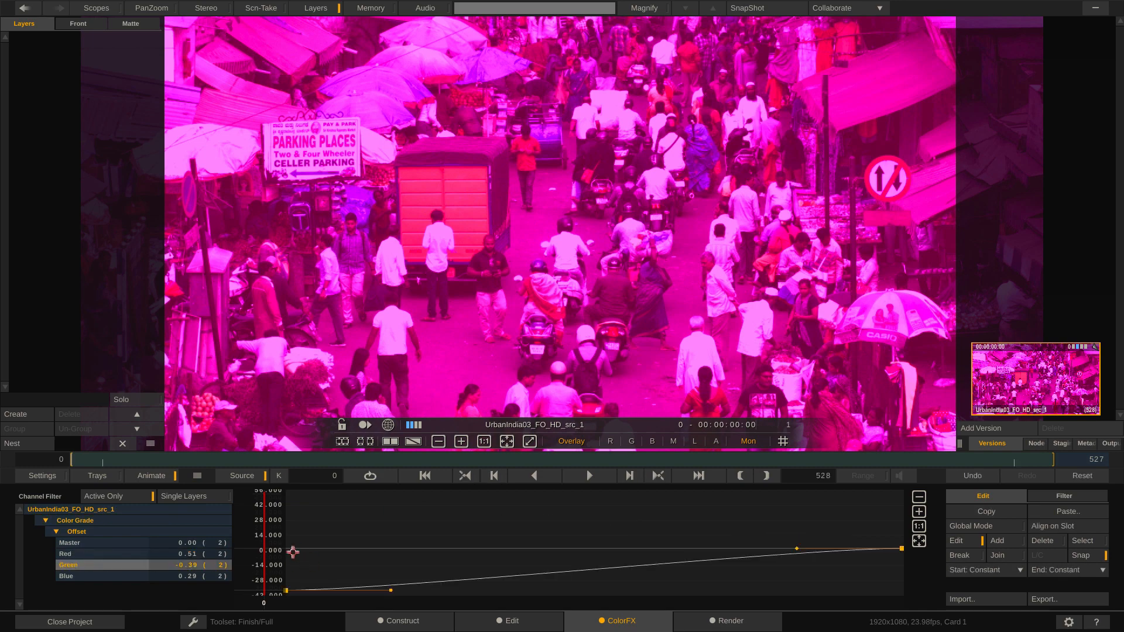
click(287, 590)
key(Delete)
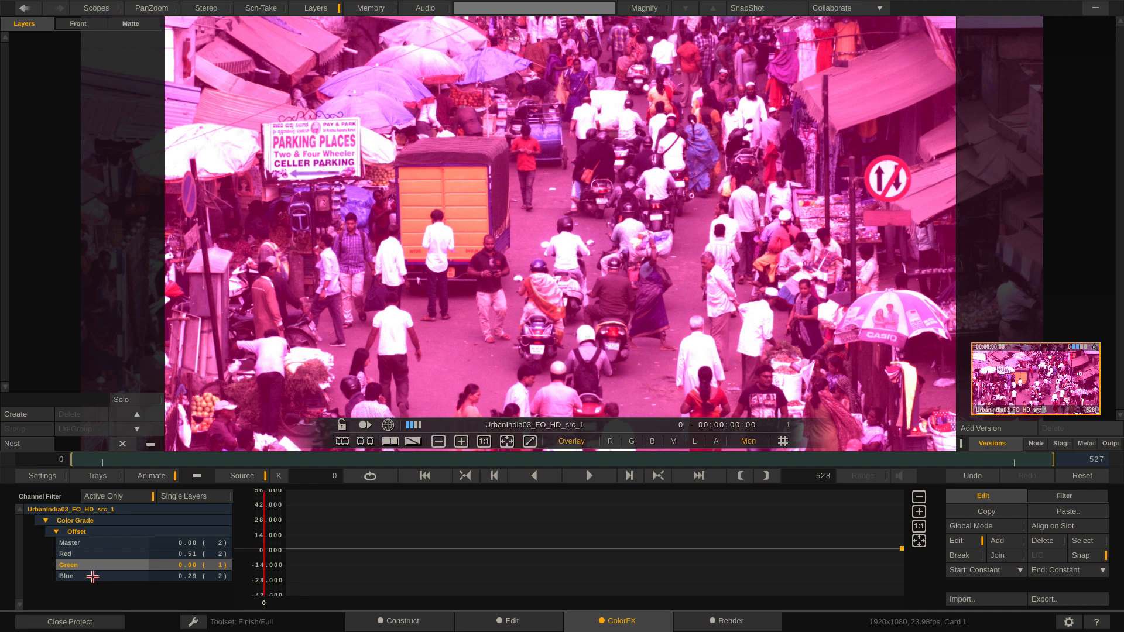
drag(106, 565, 187, 573)
click(287, 516)
key(Delete)
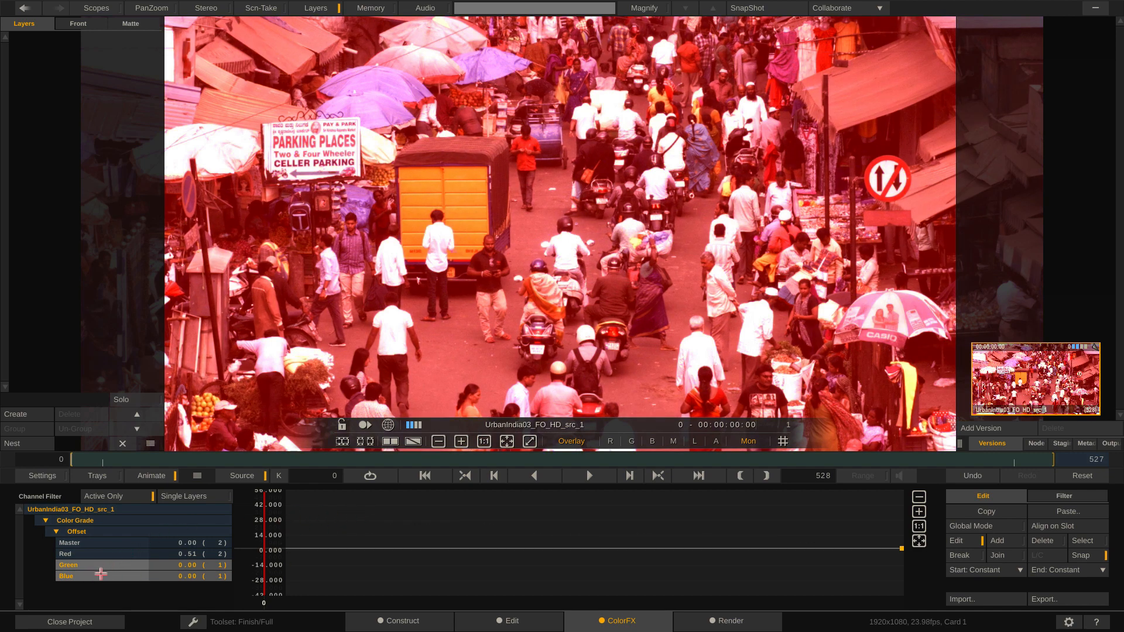
Step: Move to frame 183 and add four keys spaced along the Red offset curve
click(100, 554)
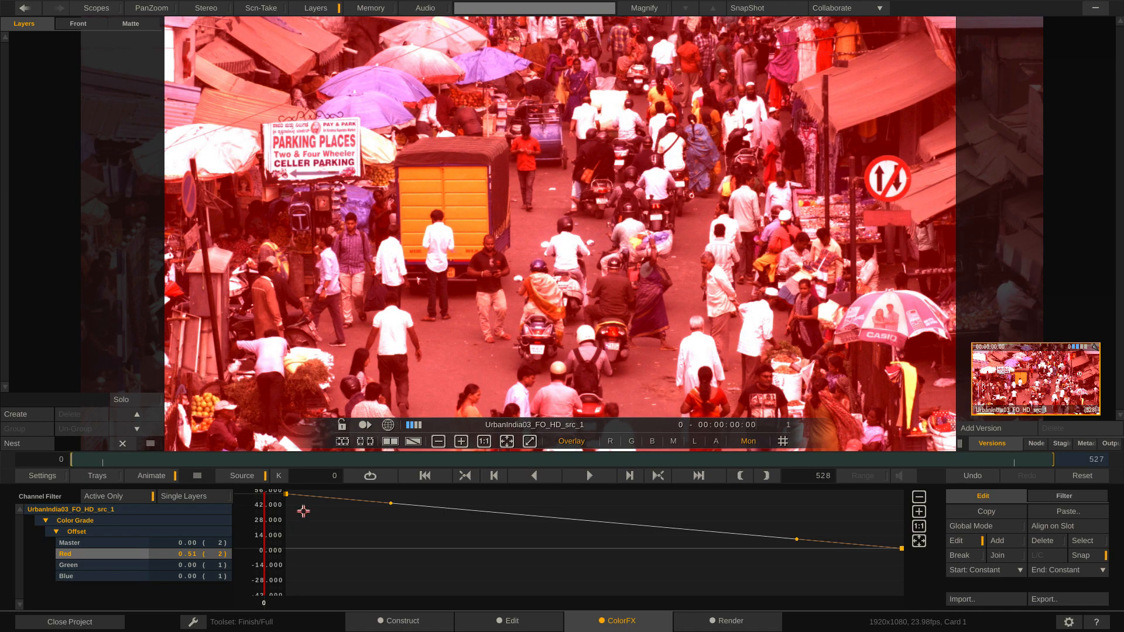
drag(264, 502, 495, 520)
click(437, 508)
click(542, 516)
click(651, 526)
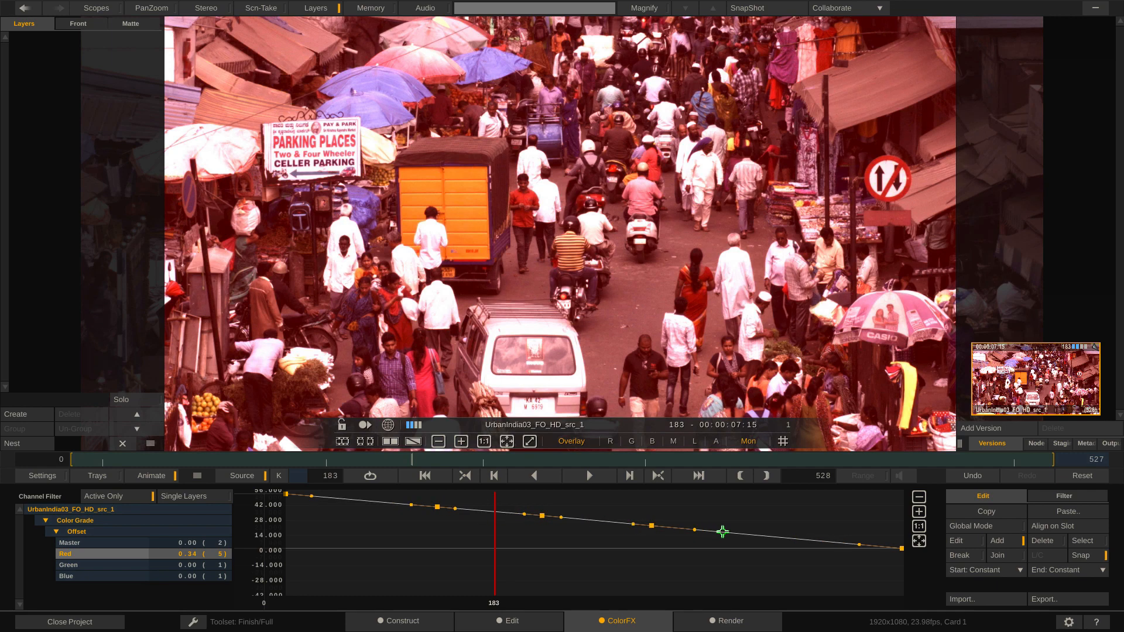
click(765, 537)
Step: Break the tangents of the four added Red keys, pointing the handles alternately down and up from the first key onward
drag(789, 538, 759, 505)
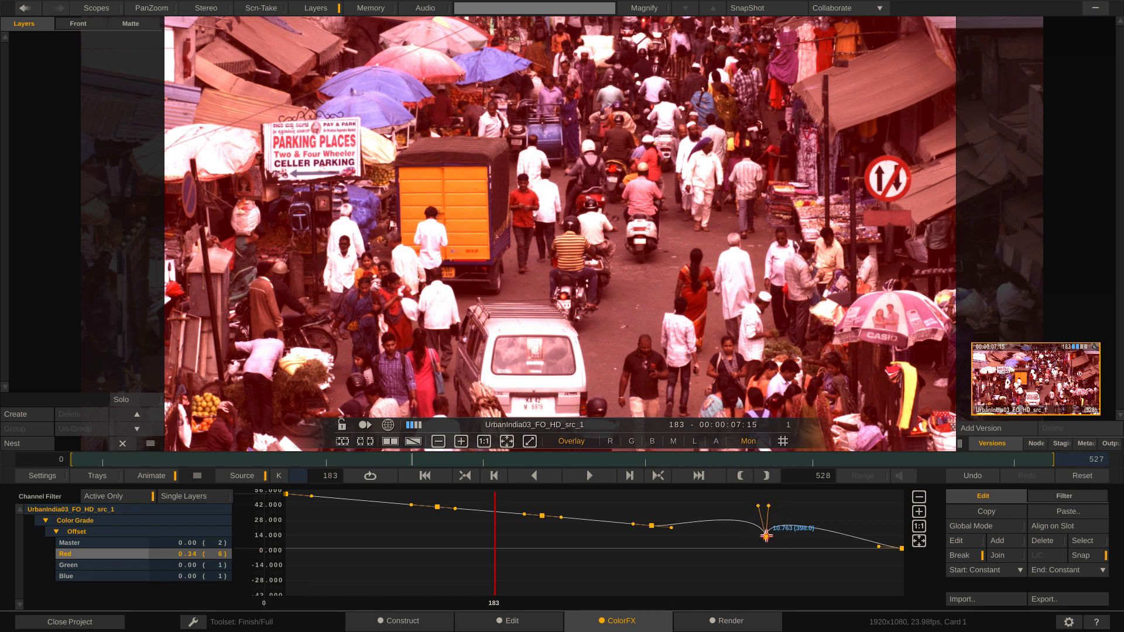
drag(670, 528, 642, 559)
drag(557, 515, 539, 494)
drag(455, 509, 445, 554)
drag(411, 505, 425, 549)
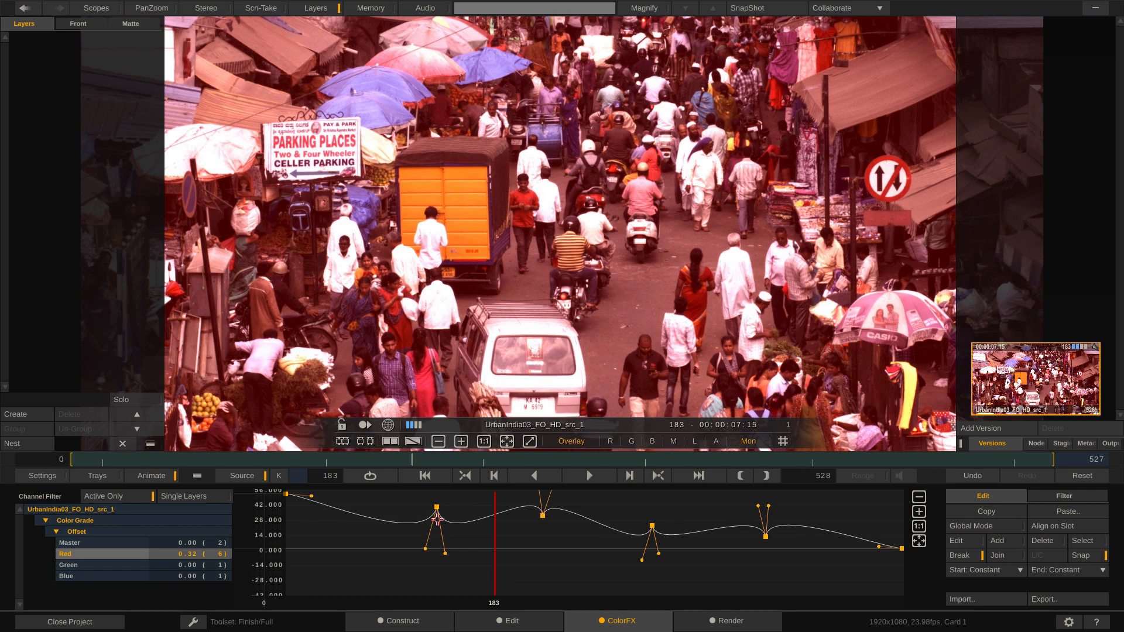
Step: Move the four inner Red keys alternately high and low, raising the first and third and lowering the second and fourth
drag(436, 507, 438, 559)
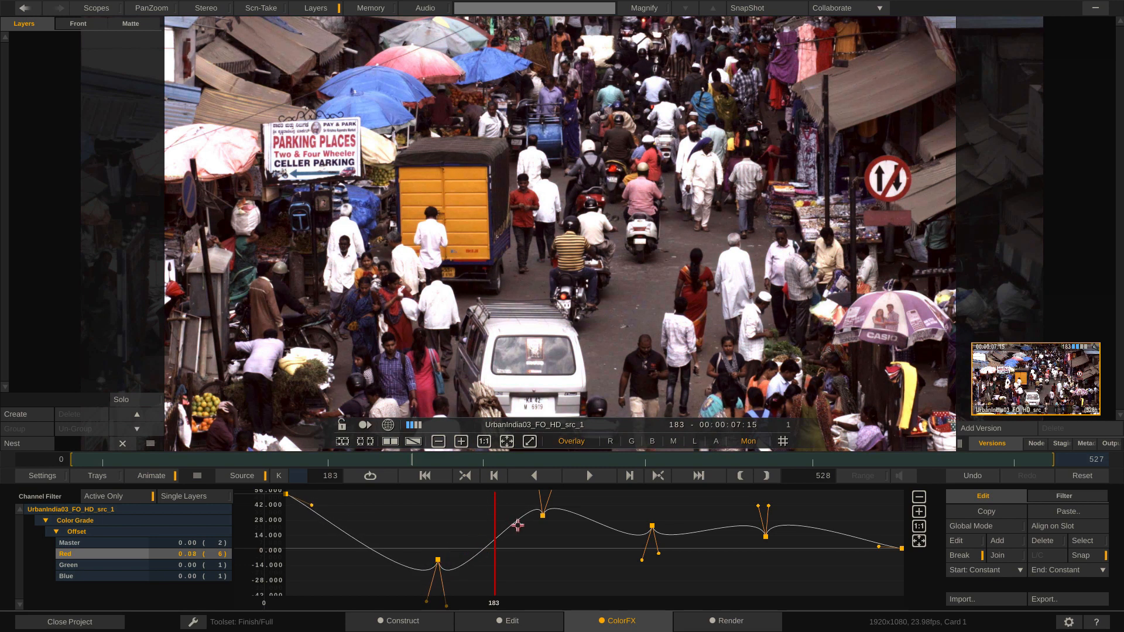
drag(541, 515, 533, 589)
drag(438, 559, 439, 460)
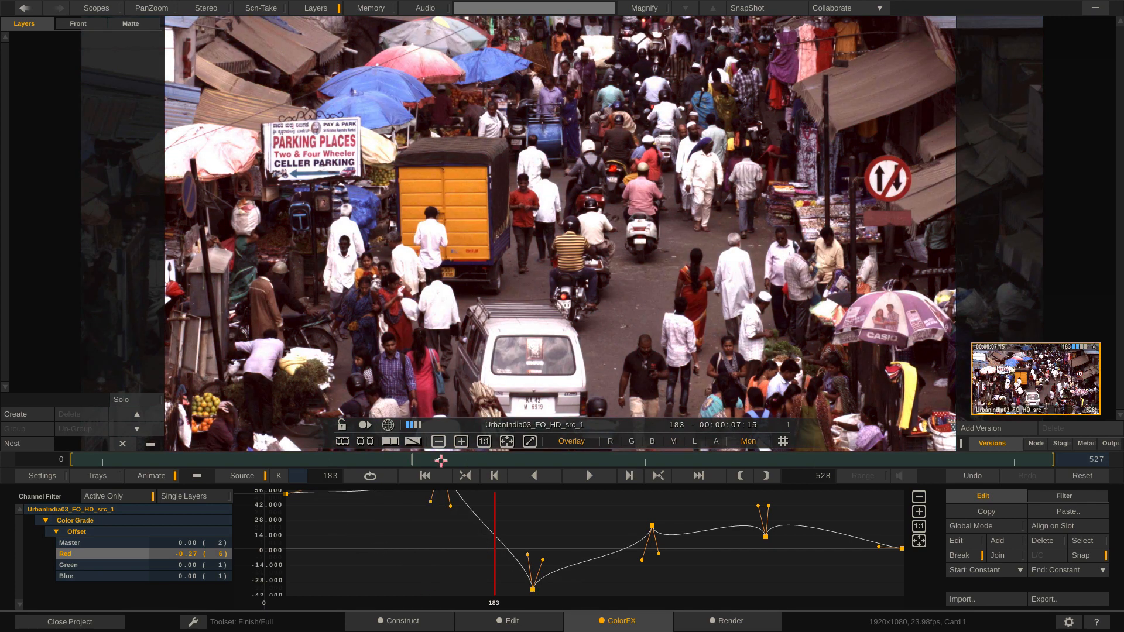
drag(651, 526, 668, 462)
drag(766, 537, 757, 583)
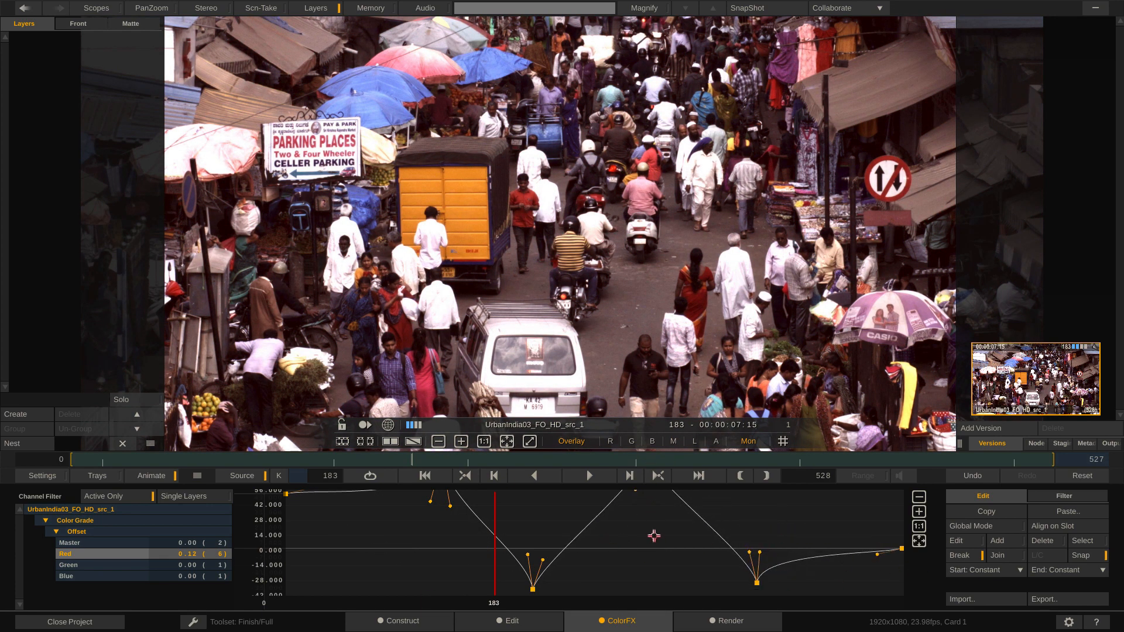
Step: Go to frame 261, exaggerate the Red keys and pull them together in time into steep peaks and dips around that frame
drag(494, 498, 593, 512)
drag(533, 589, 534, 609)
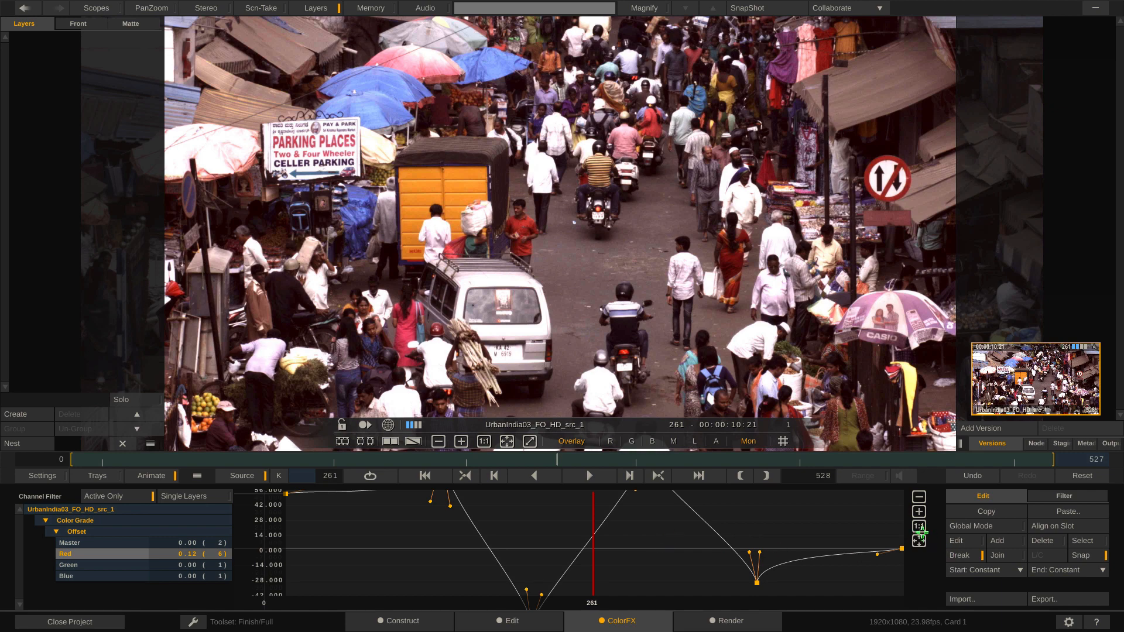
click(919, 541)
drag(646, 493, 647, 460)
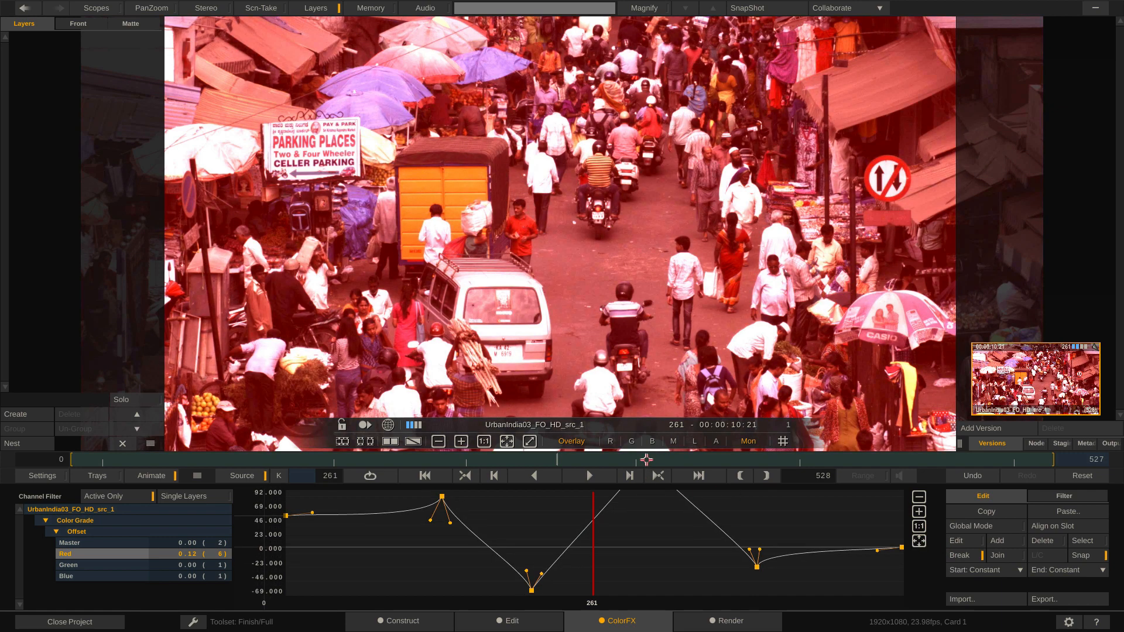
click(918, 542)
drag(757, 574, 687, 593)
drag(533, 591, 594, 591)
drag(443, 522, 544, 501)
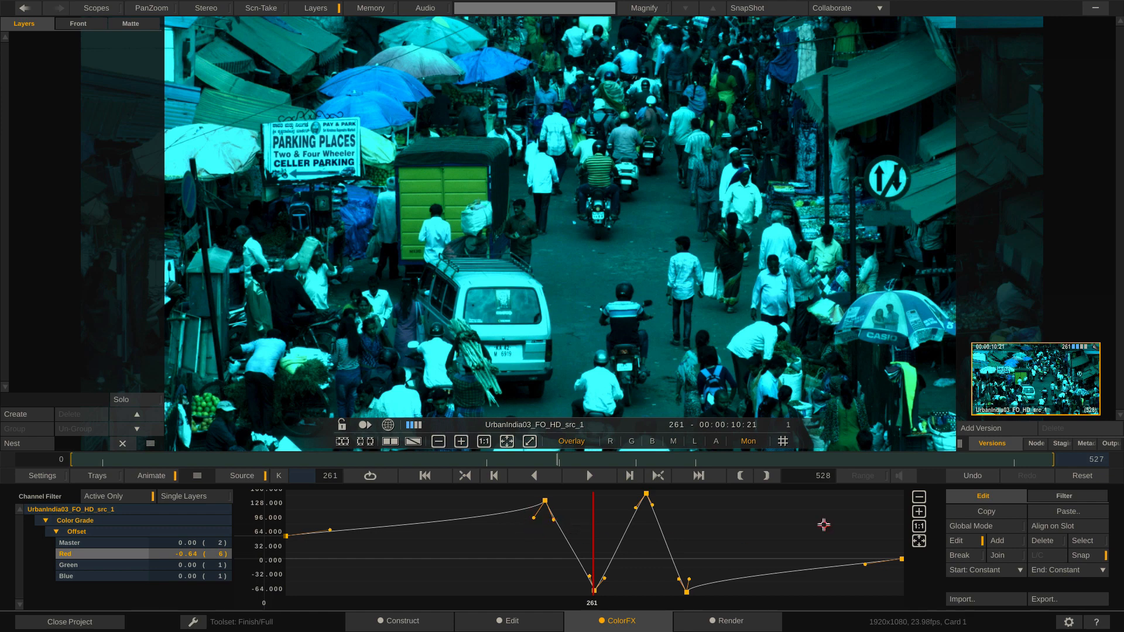
Step: Choose the Smooth filter for the Red offset curve, try out its factor and undo that change
click(1064, 496)
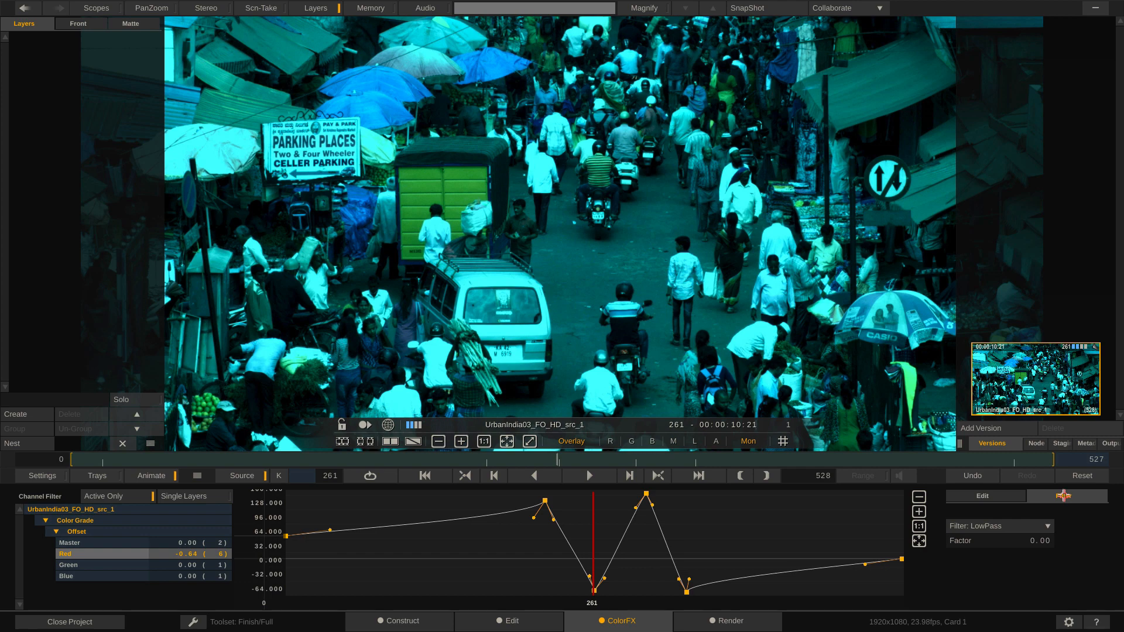
click(999, 526)
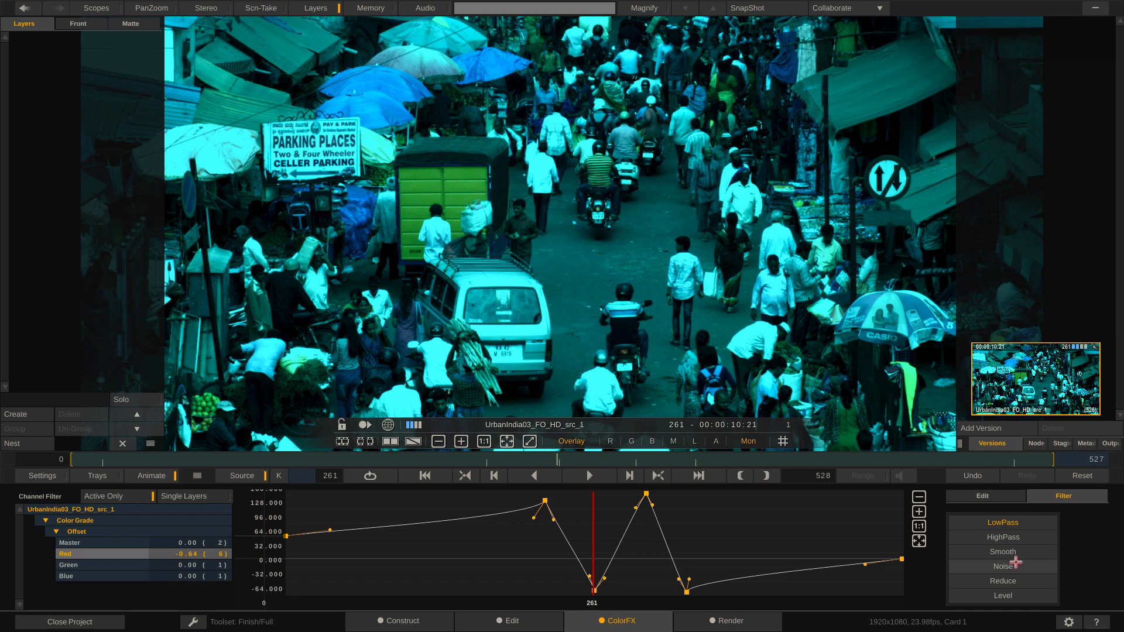
click(1021, 553)
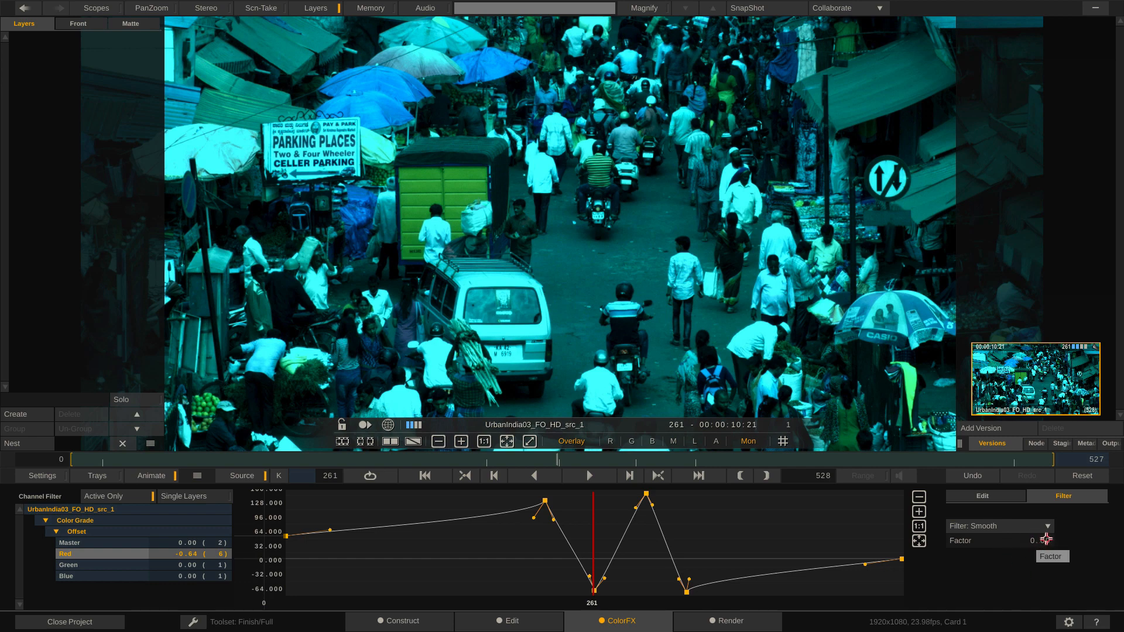
drag(1046, 539, 1006, 532)
key(ctrl+z)
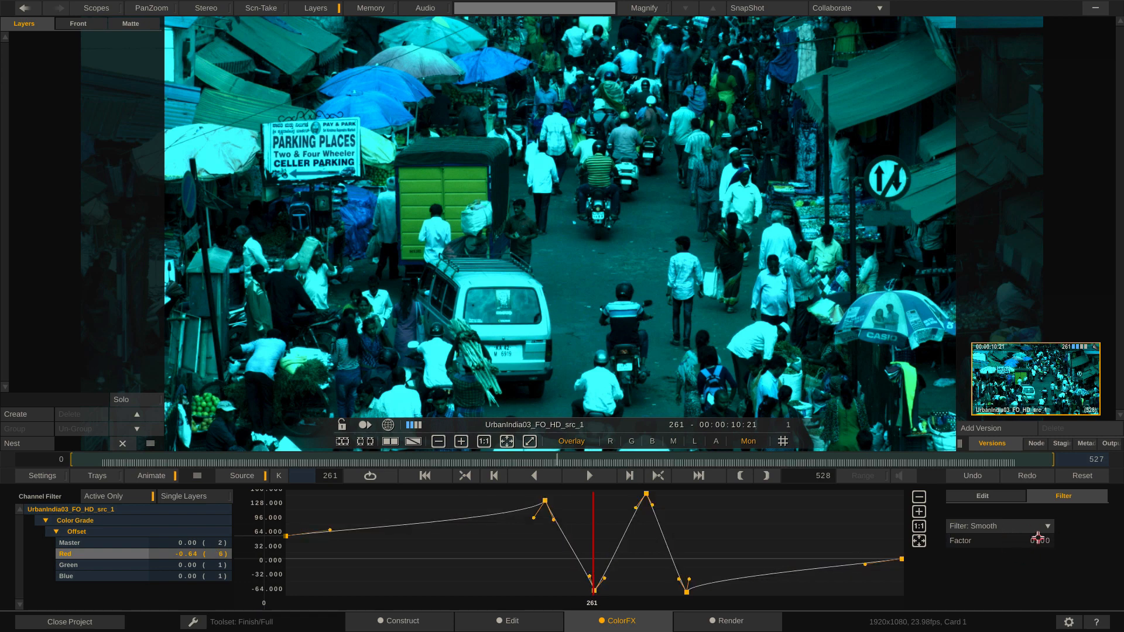
Step: Try smoothing the Red offset curve with increasing factors from 0.02 past 1.05, view frame 395, and undo the smoothing
drag(1040, 535, 1043, 535)
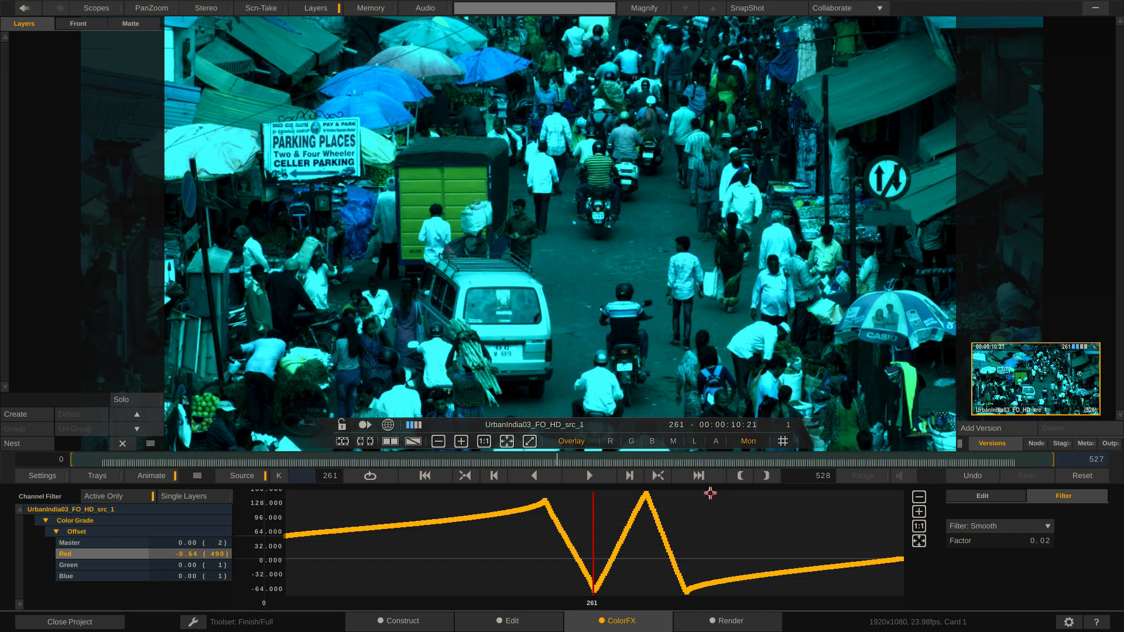
drag(1010, 540, 1005, 585)
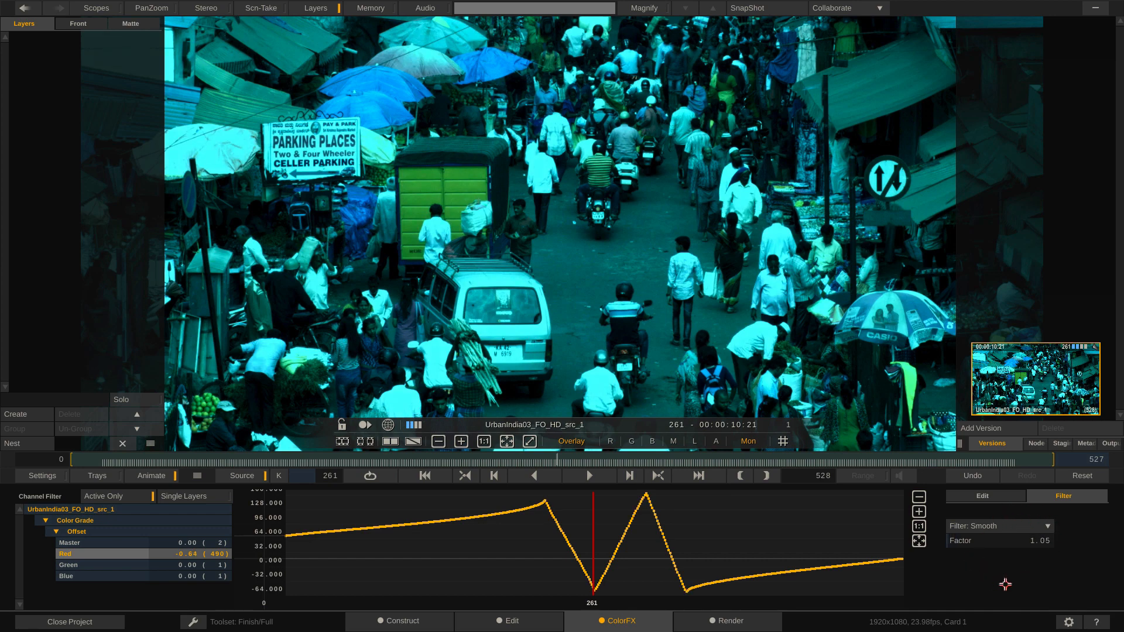
mouse_move(1006, 585)
mouse_down()
mouse_move(949, 539)
mouse_move(1033, 501)
mouse_move(977, 582)
mouse_move(965, 488)
mouse_move(1023, 573)
mouse_move(937, 558)
mouse_move(994, 484)
mouse_move(1039, 573)
mouse_move(972, 527)
mouse_move(1044, 534)
mouse_move(933, 568)
mouse_move(1025, 496)
mouse_move(987, 573)
mouse_move(977, 512)
mouse_up()
drag(596, 522, 762, 576)
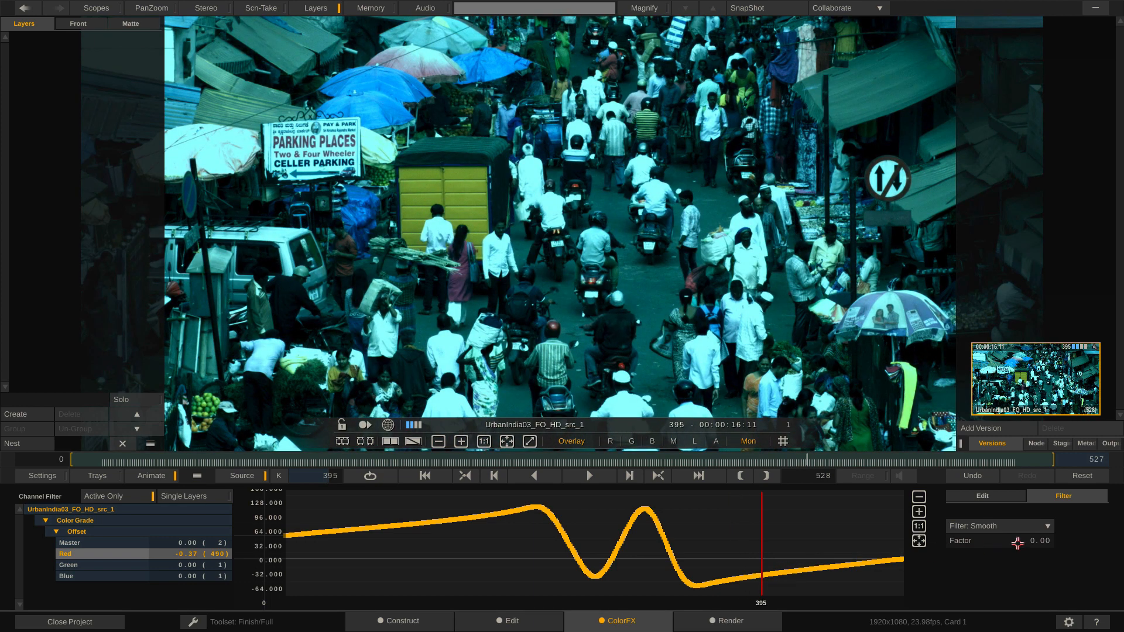
click(1035, 541)
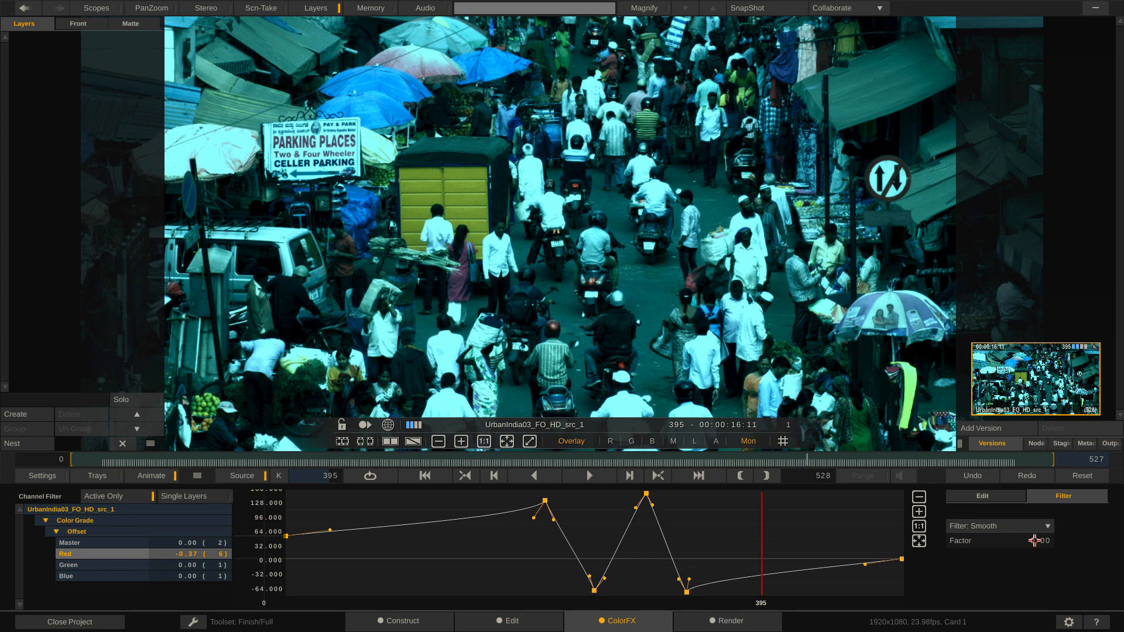
Step: Apply the Noise filter to the Red offset curve, raising its factor from 0.44 through 17.24 to 23.87
click(1036, 526)
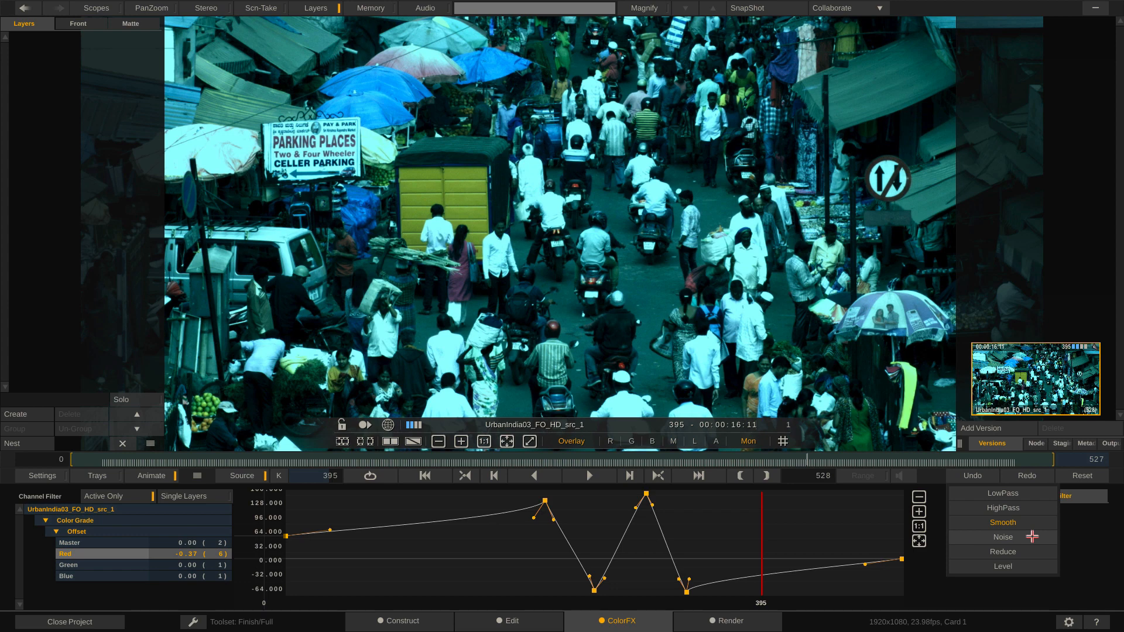
click(1033, 537)
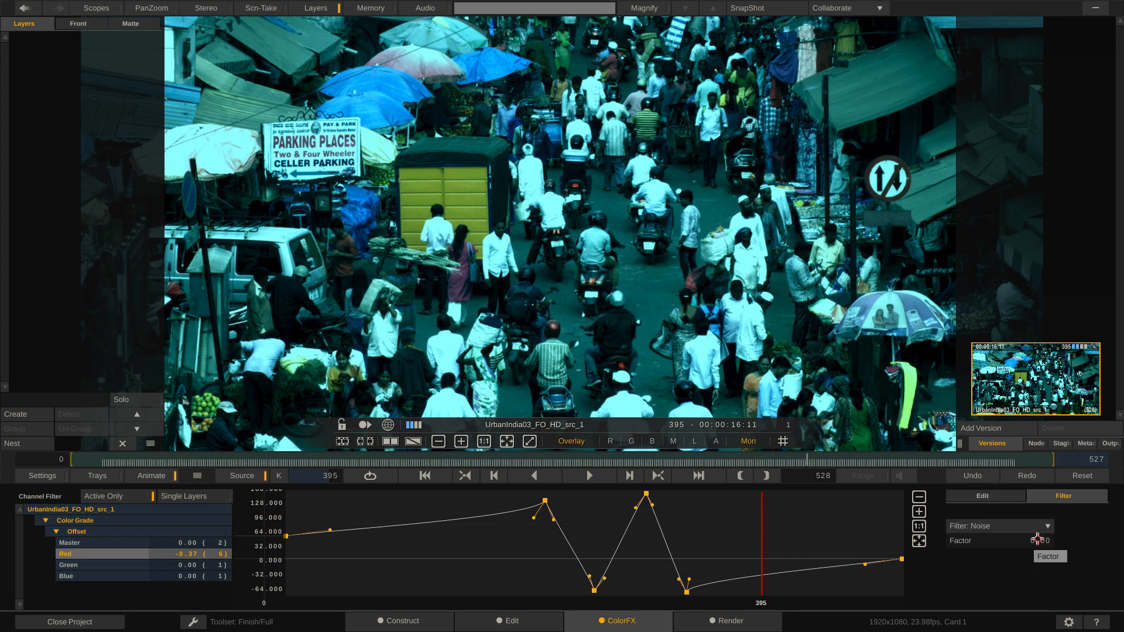
drag(1042, 543, 1055, 544)
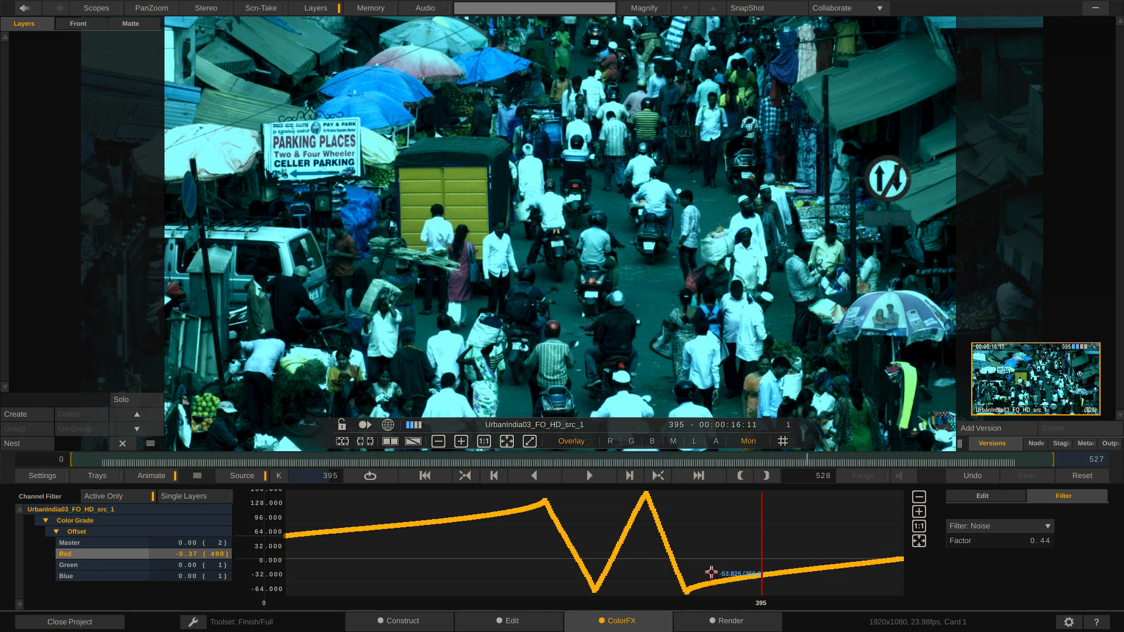
drag(1047, 541, 1055, 537)
drag(1026, 498, 990, 524)
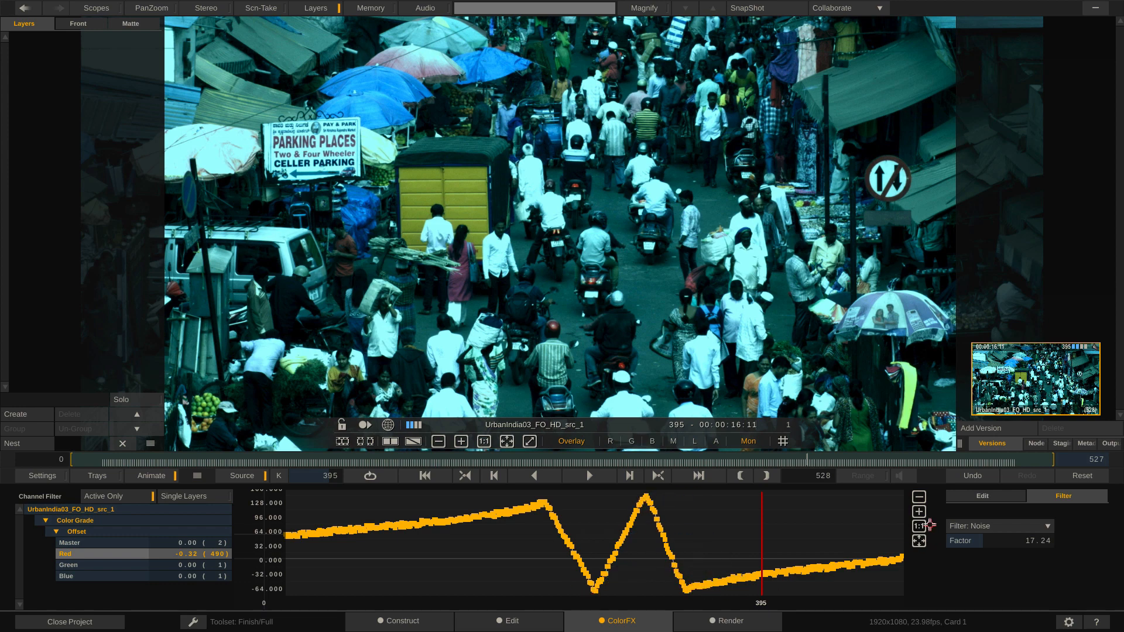
click(920, 512)
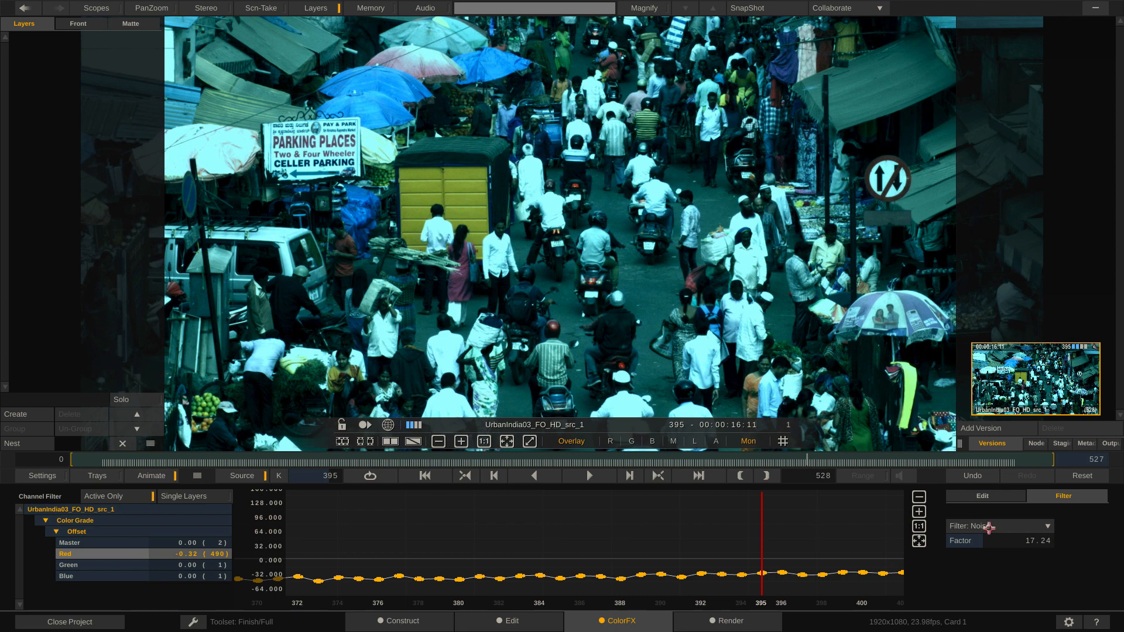
mouse_move(1035, 541)
mouse_down()
mouse_move(1046, 533)
mouse_move(1045, 557)
mouse_move(1029, 534)
mouse_move(1014, 539)
mouse_move(1032, 548)
mouse_move(1031, 534)
mouse_move(1014, 533)
mouse_move(1029, 535)
mouse_move(1033, 552)
mouse_move(1020, 535)
mouse_move(1035, 533)
mouse_move(1030, 549)
mouse_up()
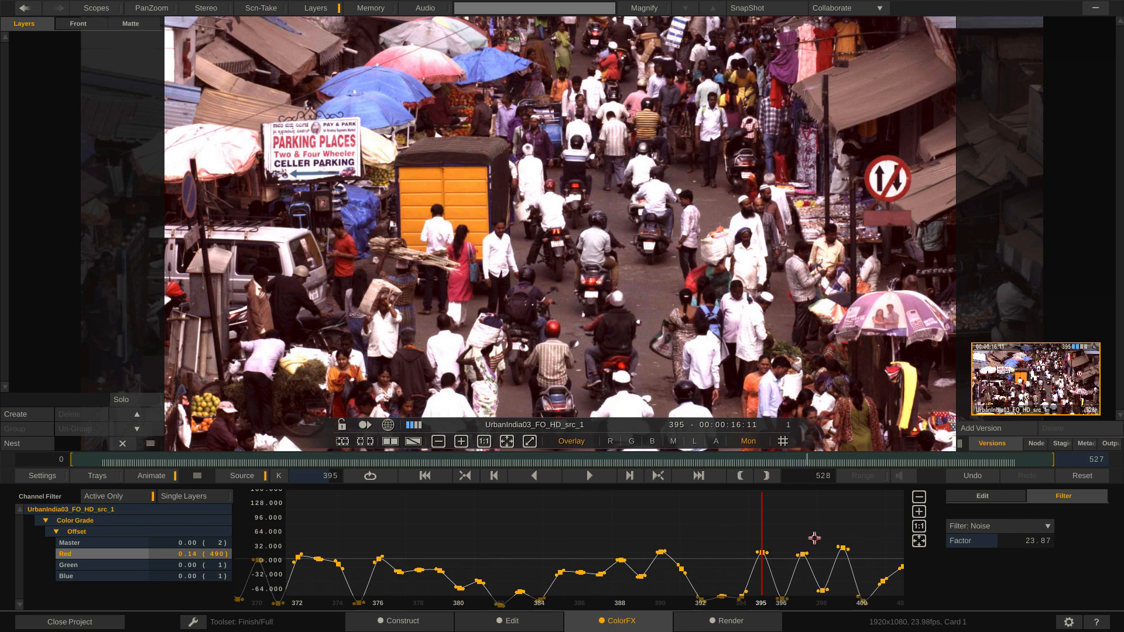
Step: View frame 385, fit the whole noisy Red offset curve in the graph and play the clip back from near its start
drag(757, 525, 559, 526)
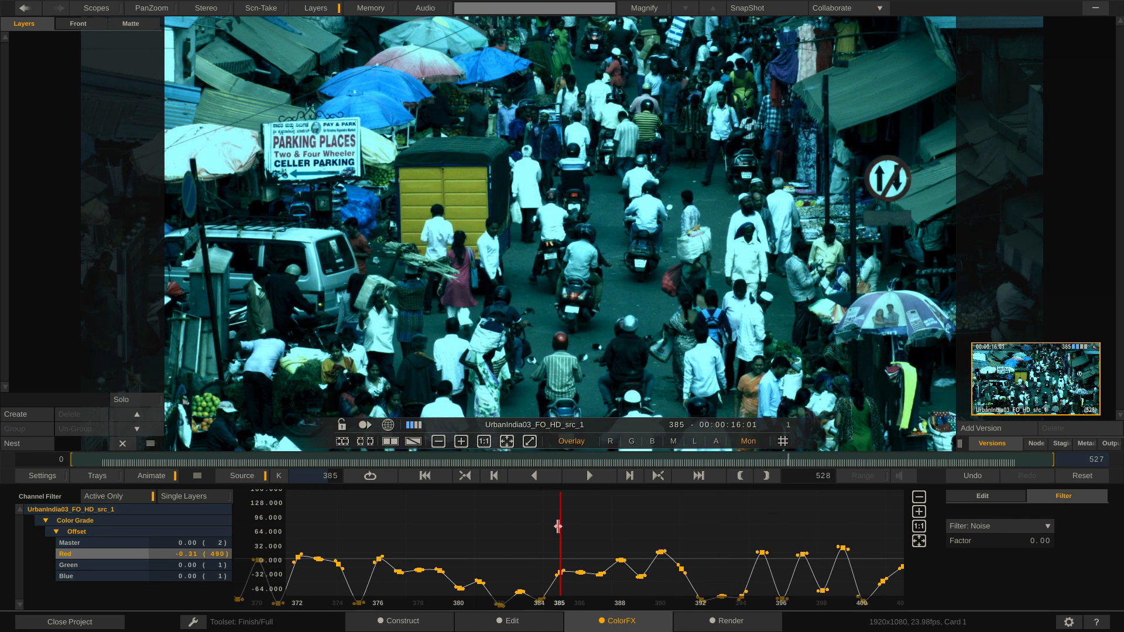
click(920, 526)
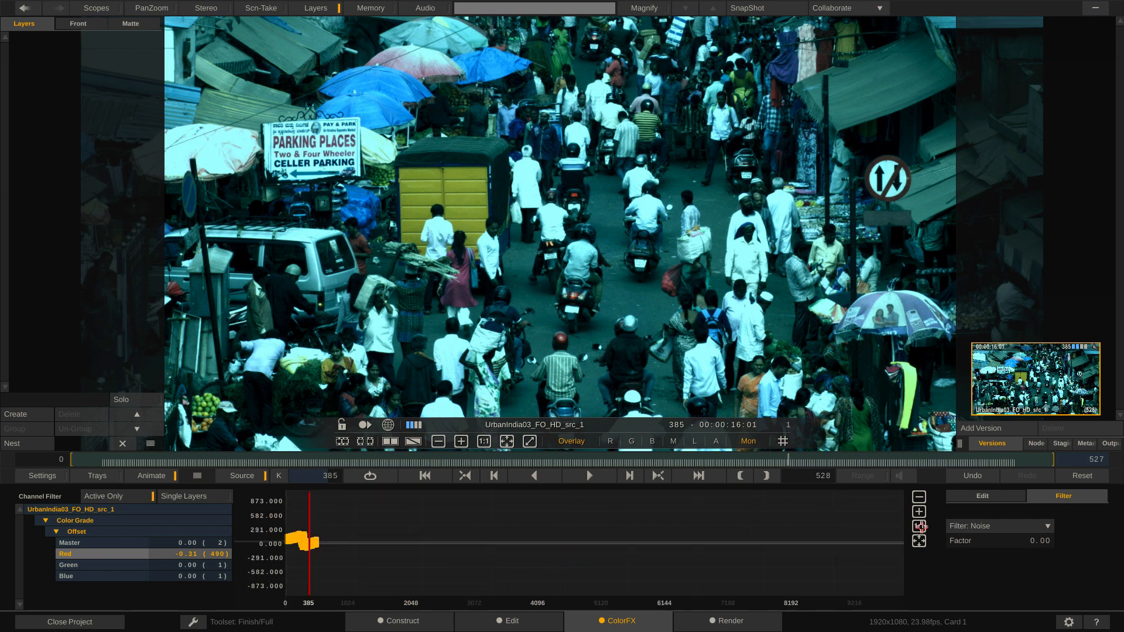
click(919, 541)
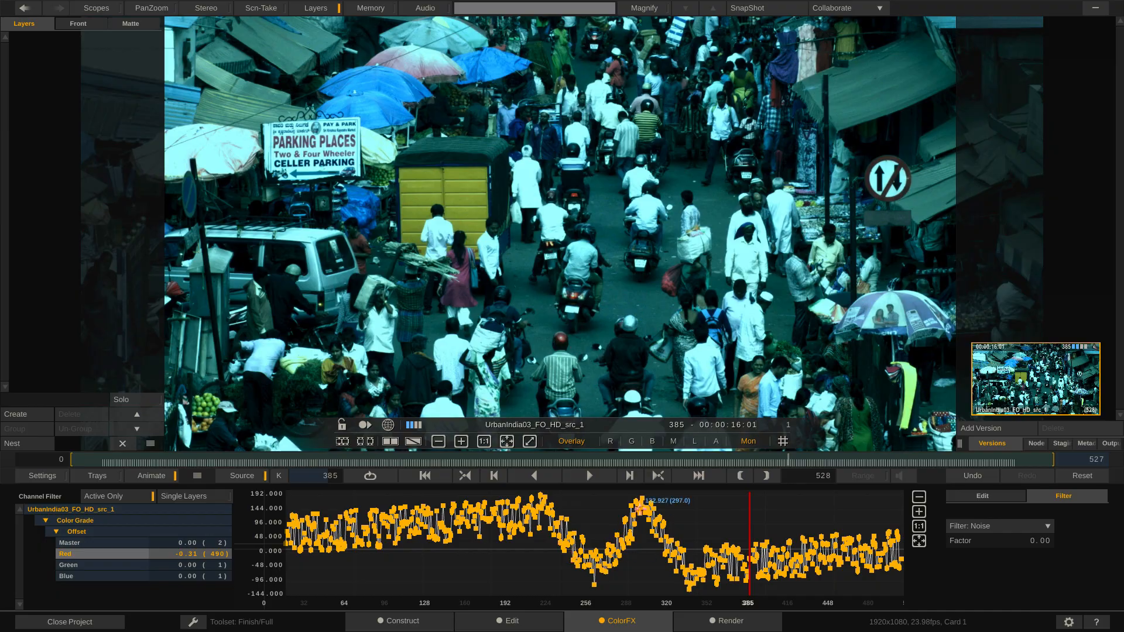
drag(749, 512, 306, 517)
key(space)
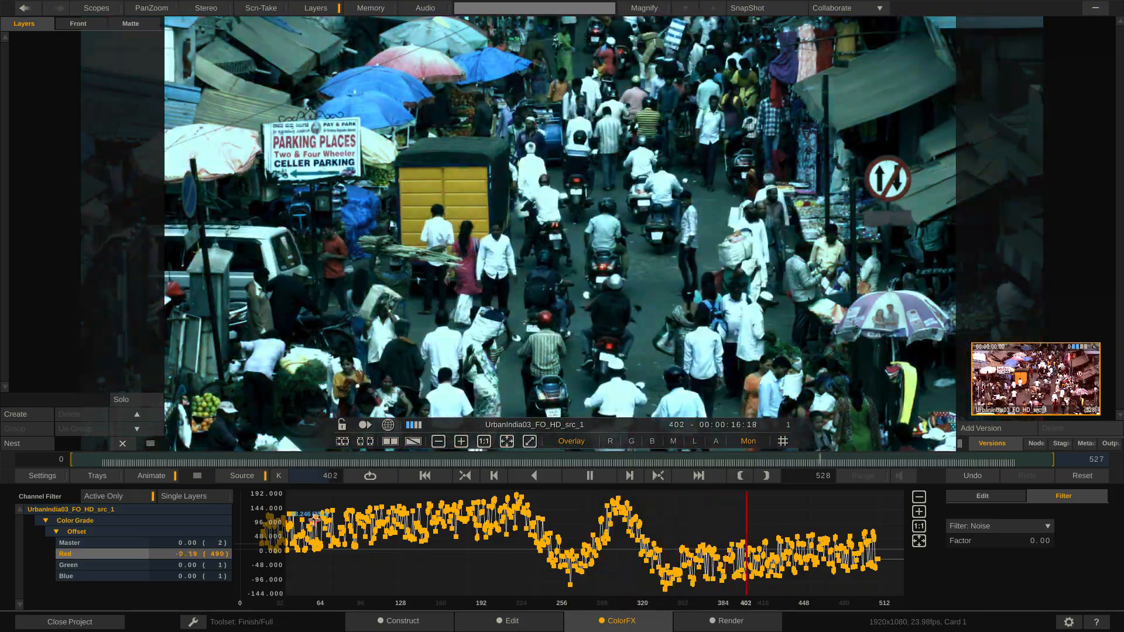
key(space)
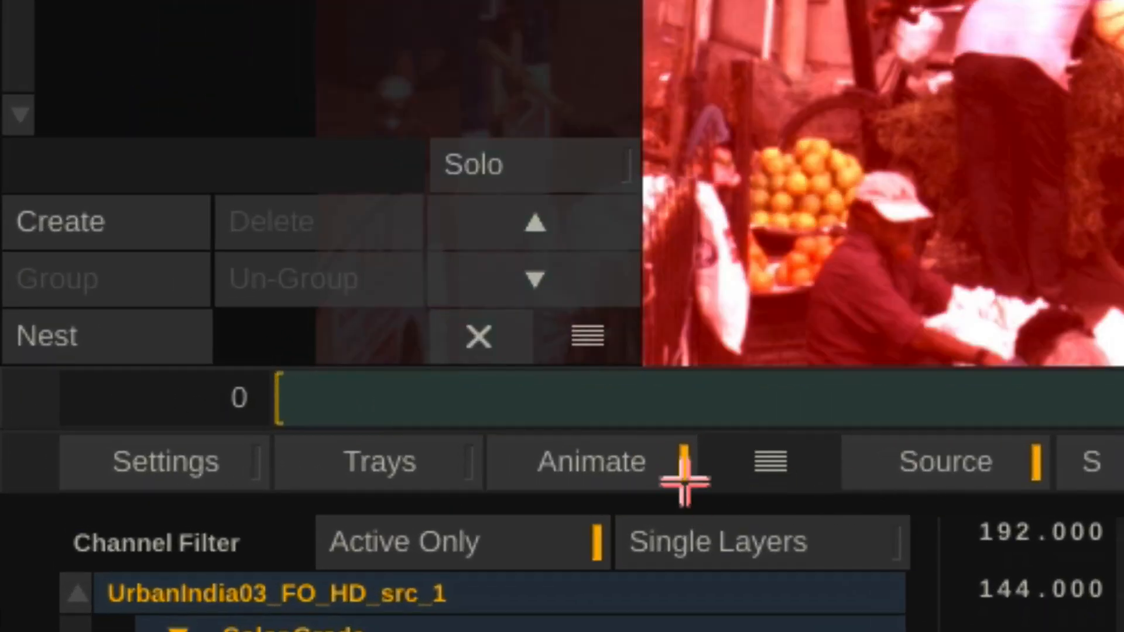
Step: Close the Animation Editor, turn colour animation off and reset the Red offset to 0
click(162, 476)
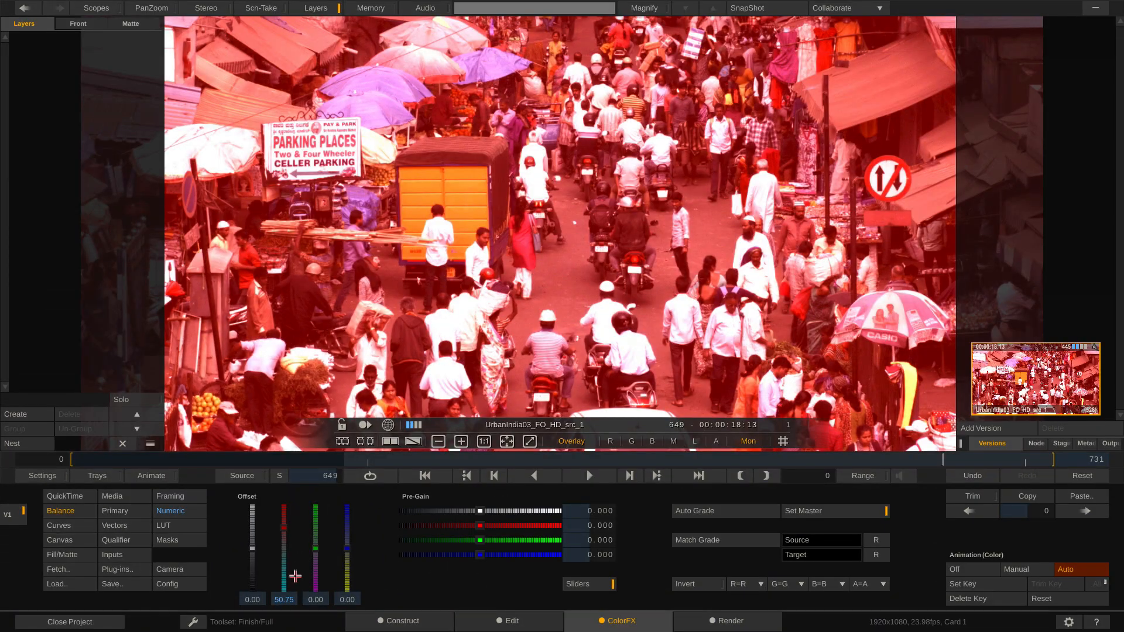
click(290, 598)
click(955, 570)
click(293, 599)
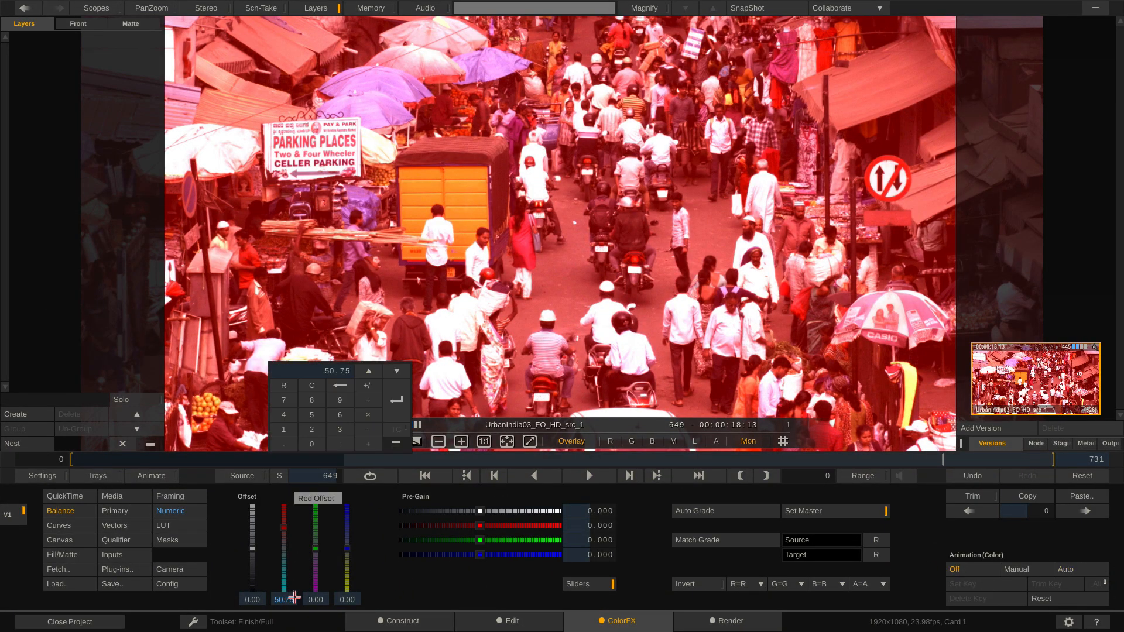
text(0)
key(Return)
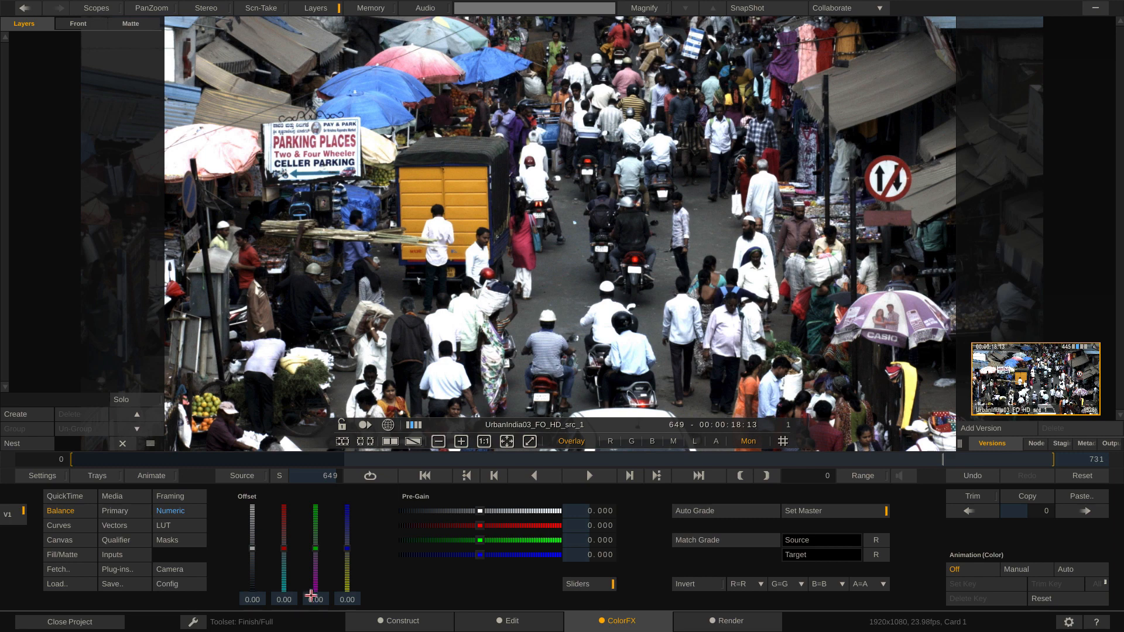
Step: Look through the Assimilate Inc effects in the Plug-in Browser and close it without applying one
click(130, 568)
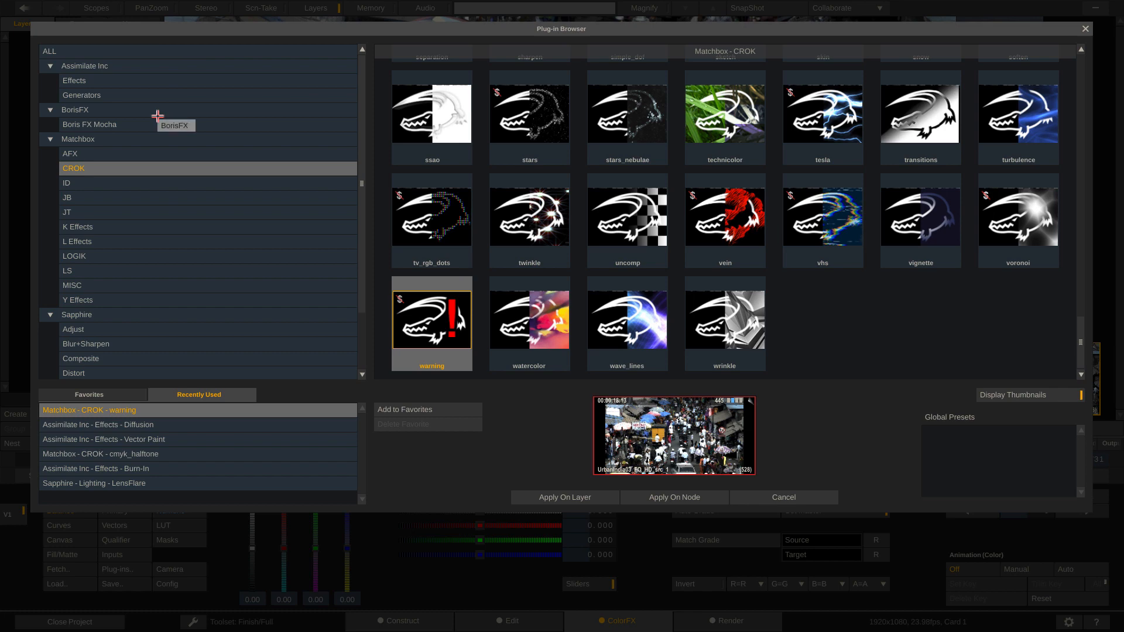
click(92, 67)
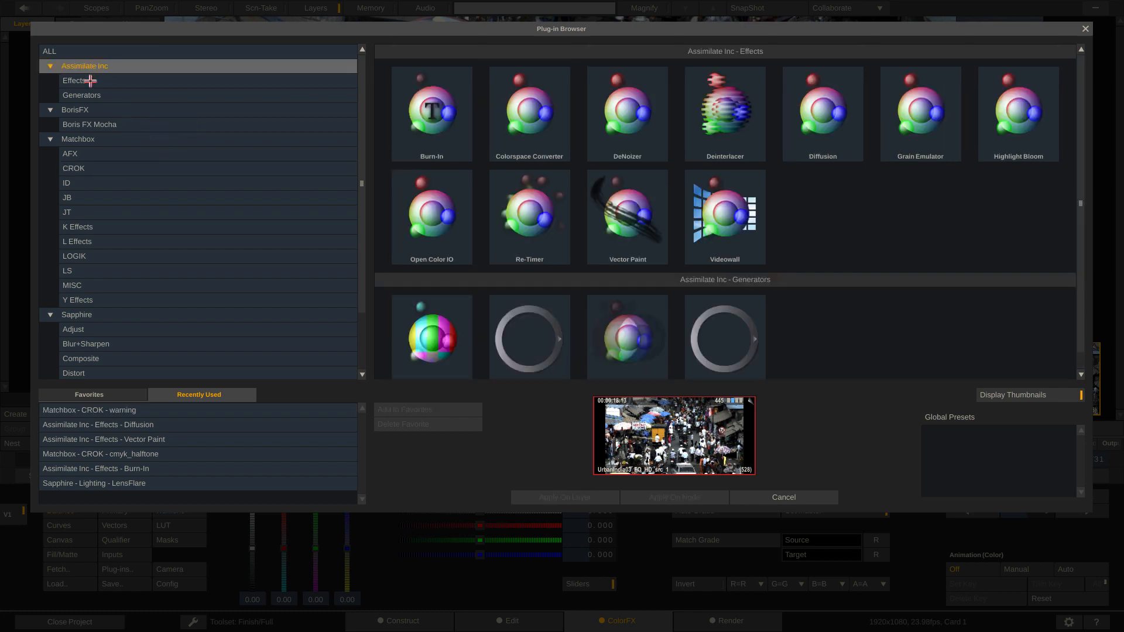
click(91, 80)
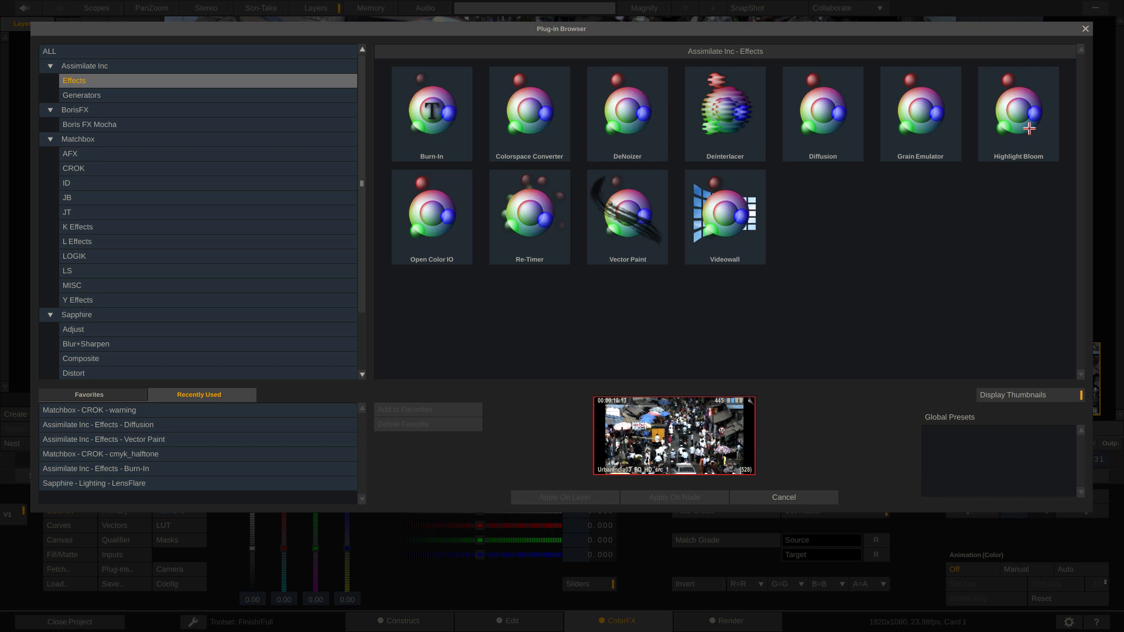
click(783, 494)
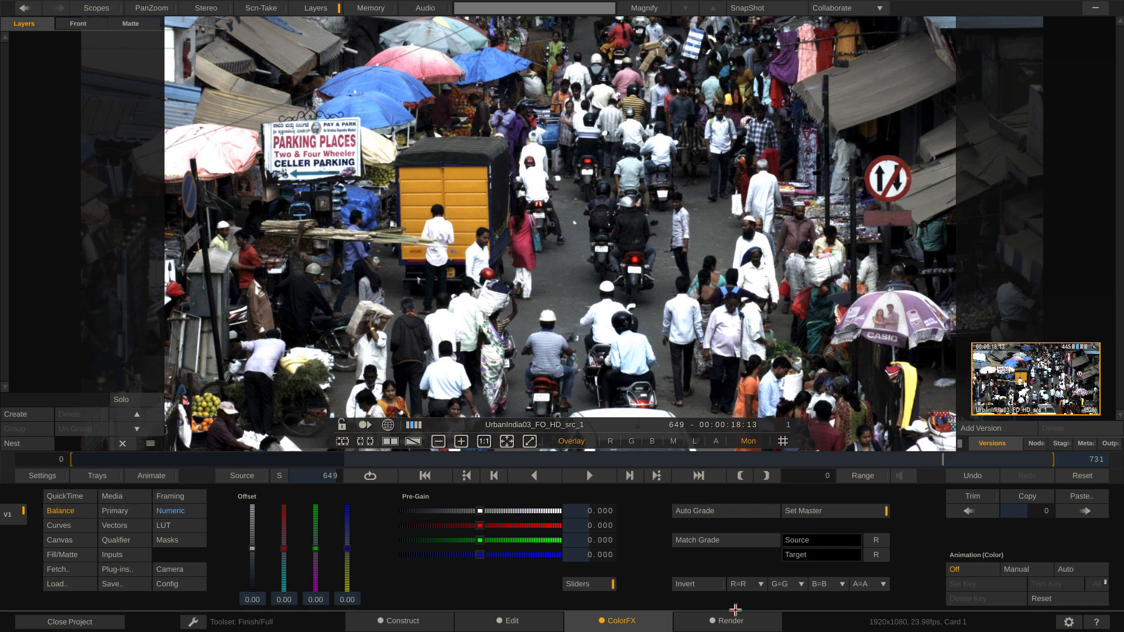
Step: Switch to the Render workspace for Card 1 and bring up the list of available output templates
click(722, 622)
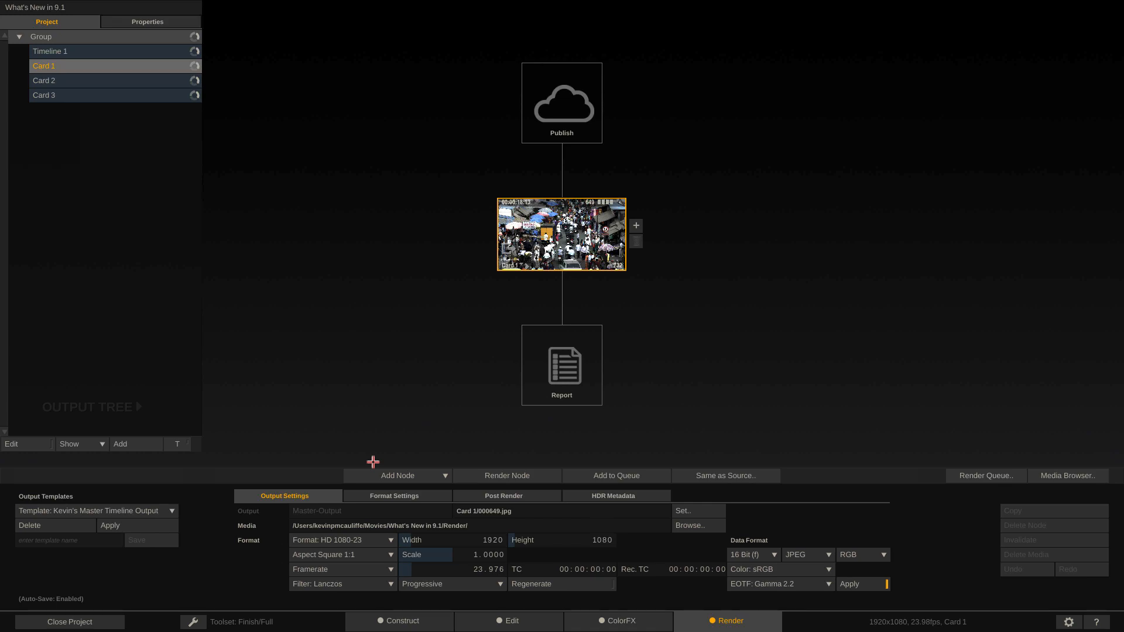
click(172, 511)
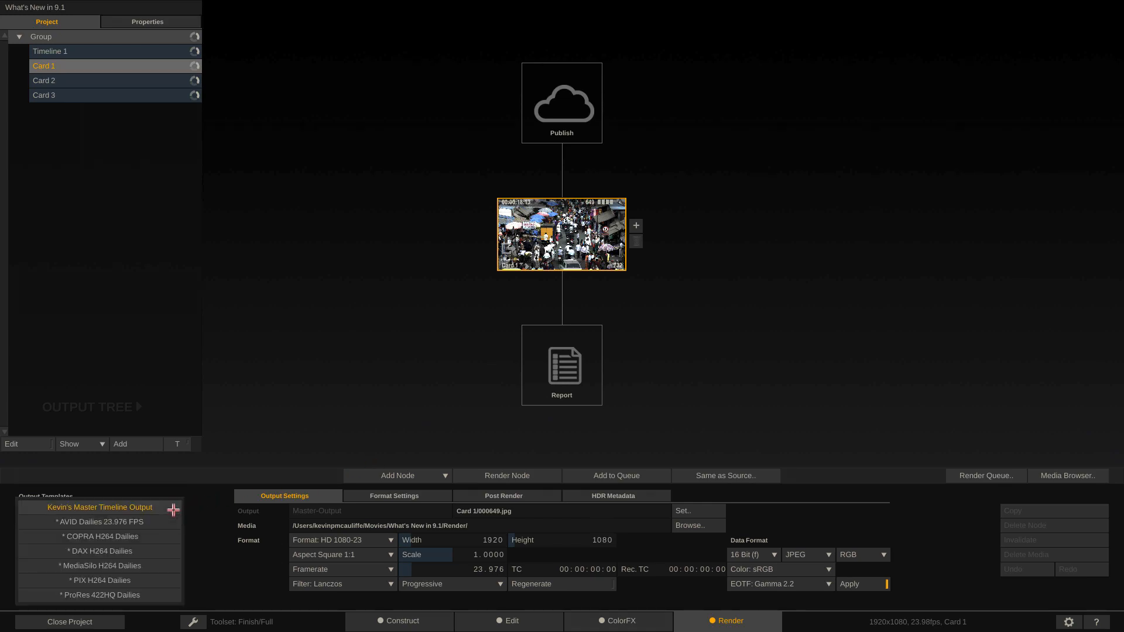